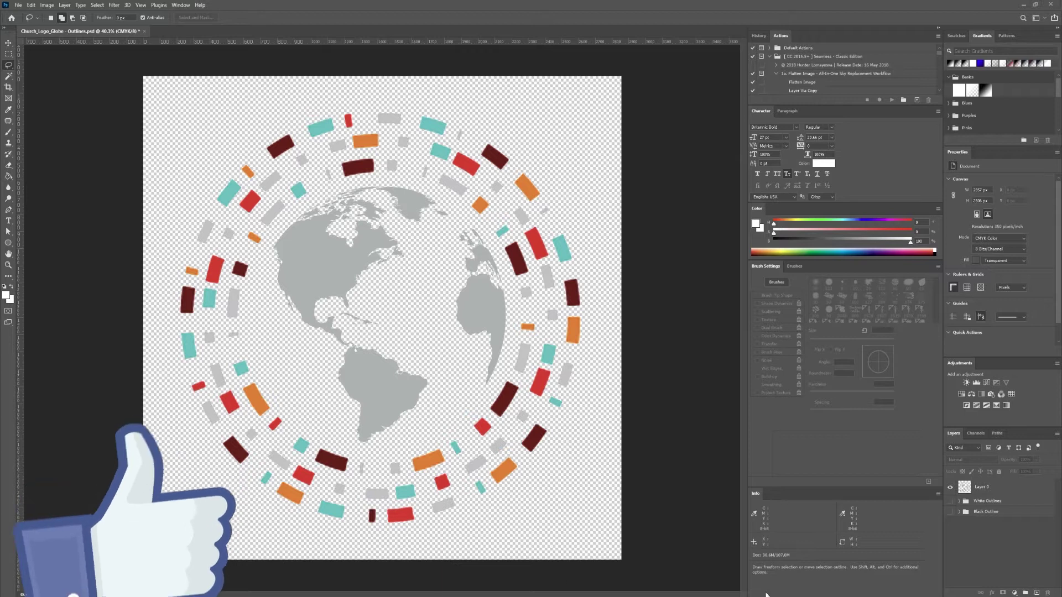
# - Toggle the white-outline logo on and off to compare it with the coloured globe
pyautogui.click(950, 501)
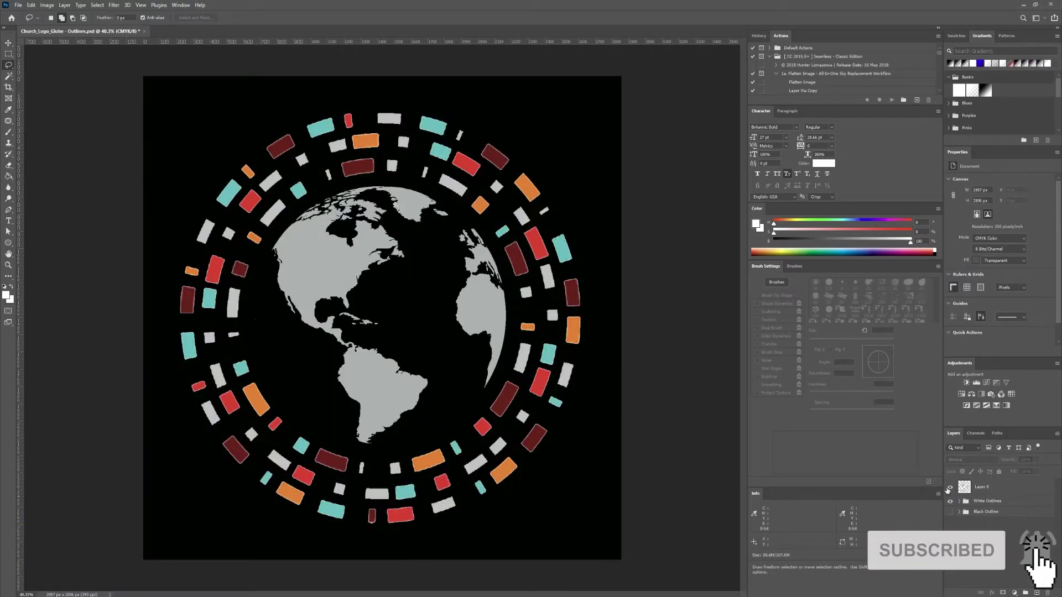
pyautogui.click(952, 502)
pyautogui.click(952, 503)
pyautogui.click(952, 502)
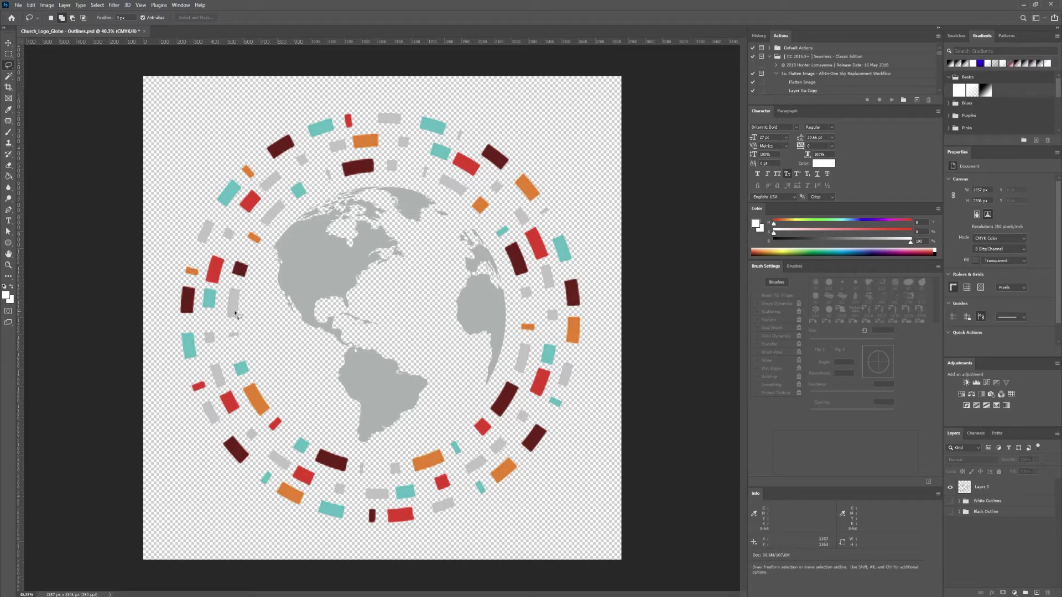
# - Reset colours to black and white, add a new layer below the globe artwork, and hide the artwork
pyautogui.press('d')
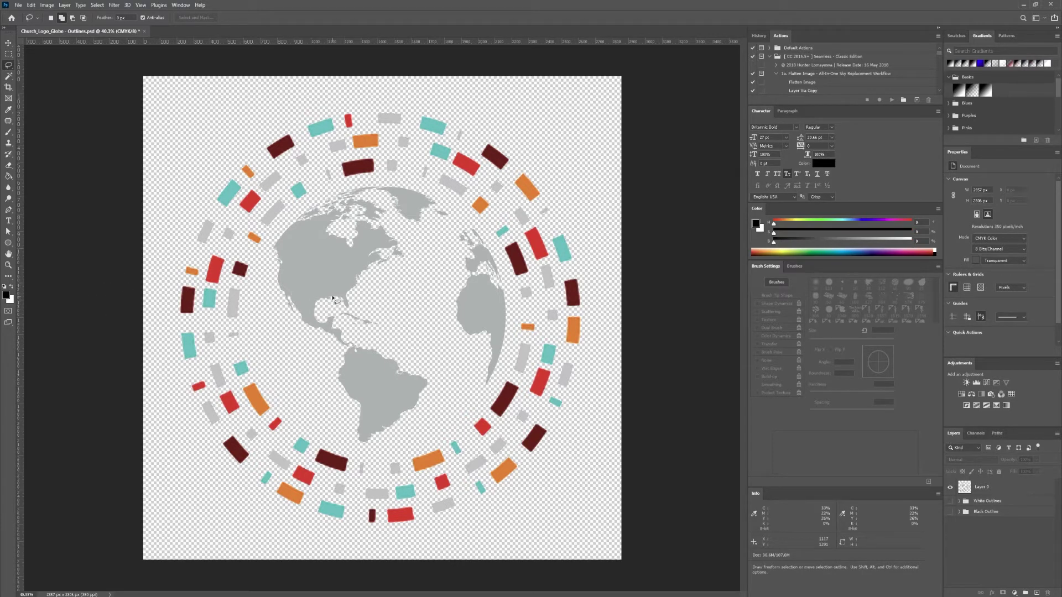
pyautogui.click(1038, 594)
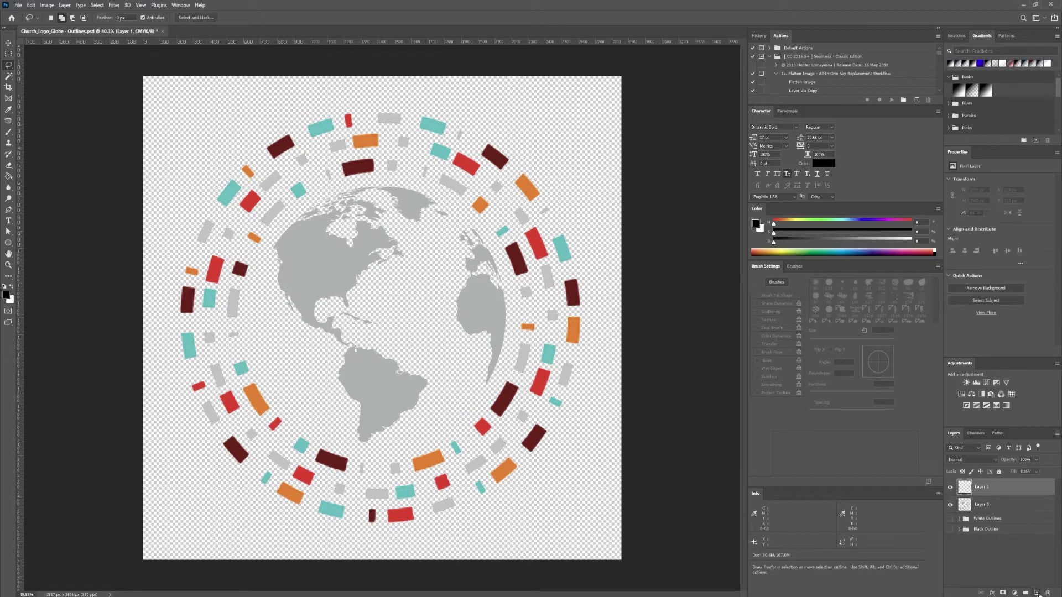
pyautogui.moveTo(1003, 492); pyautogui.dragTo(1001, 518)
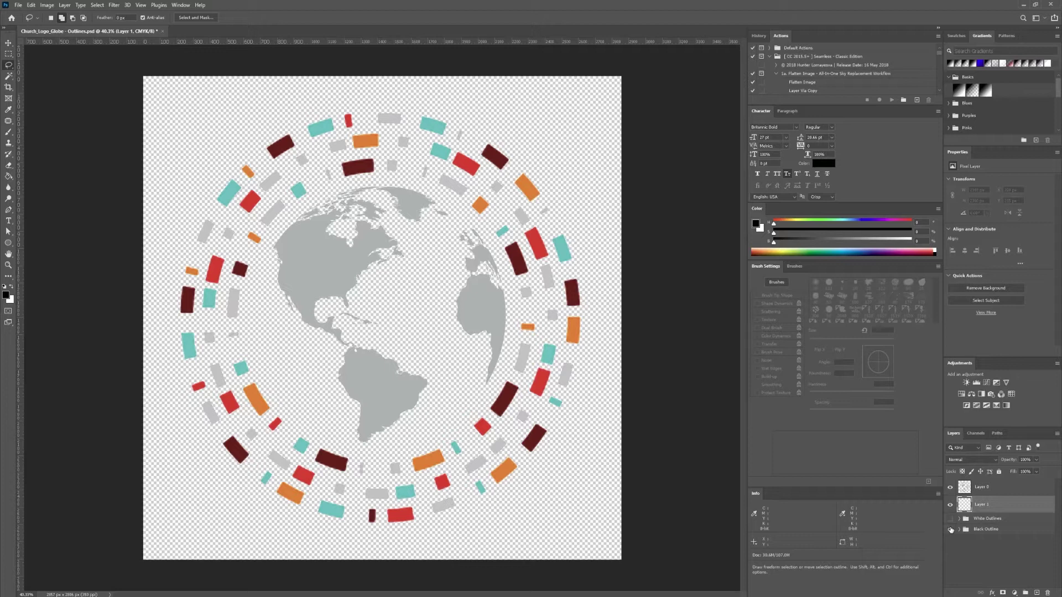
pyautogui.click(951, 491)
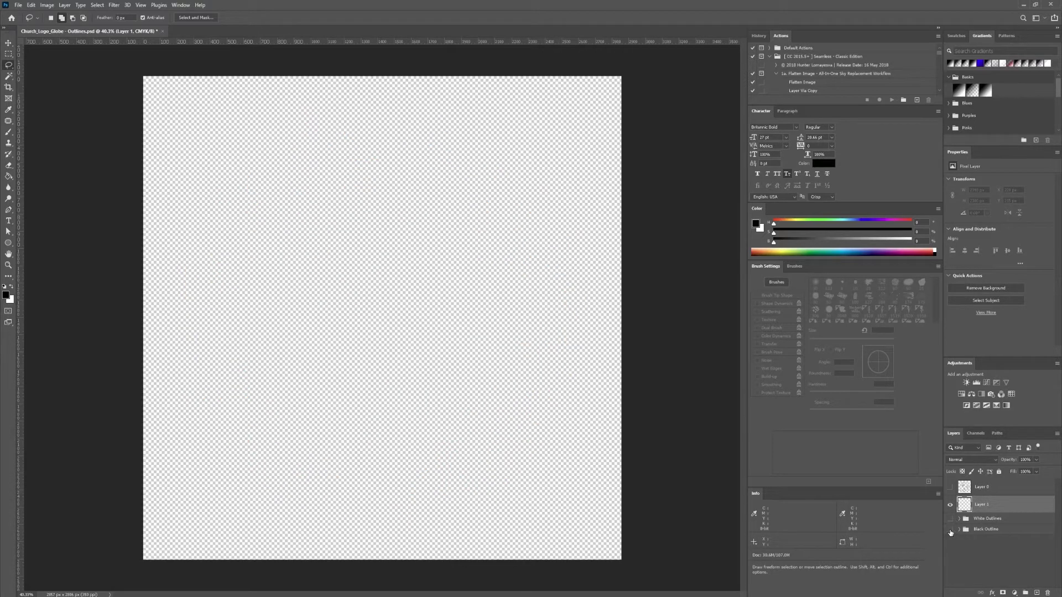
# - Expand the Black Outline group and show its 5, 10, 15 and 20 px outline layers
pyautogui.click(963, 532)
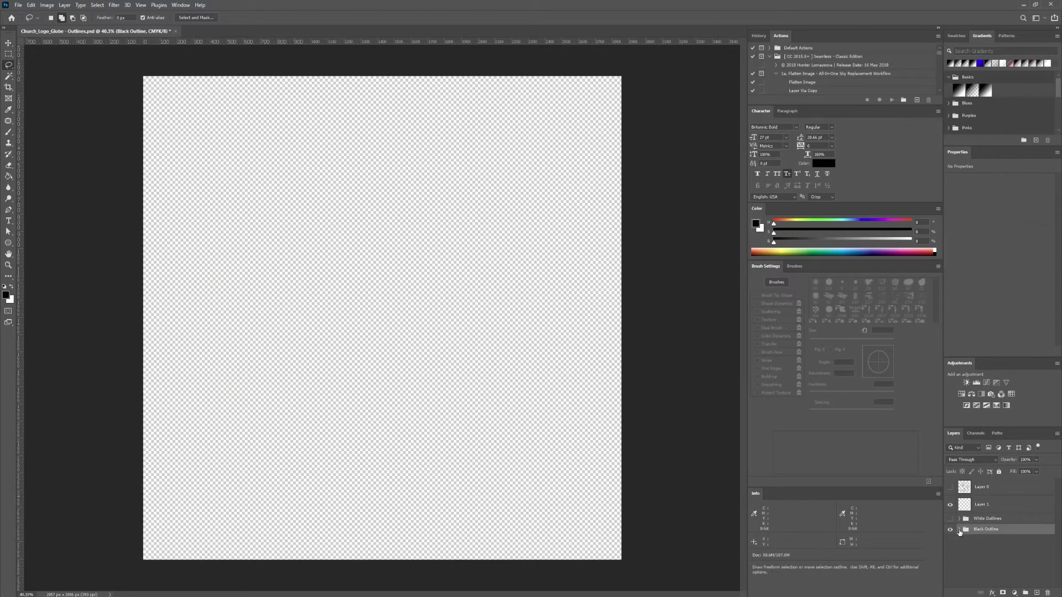
pyautogui.click(960, 531)
pyautogui.scroll(-1, 974, 541)
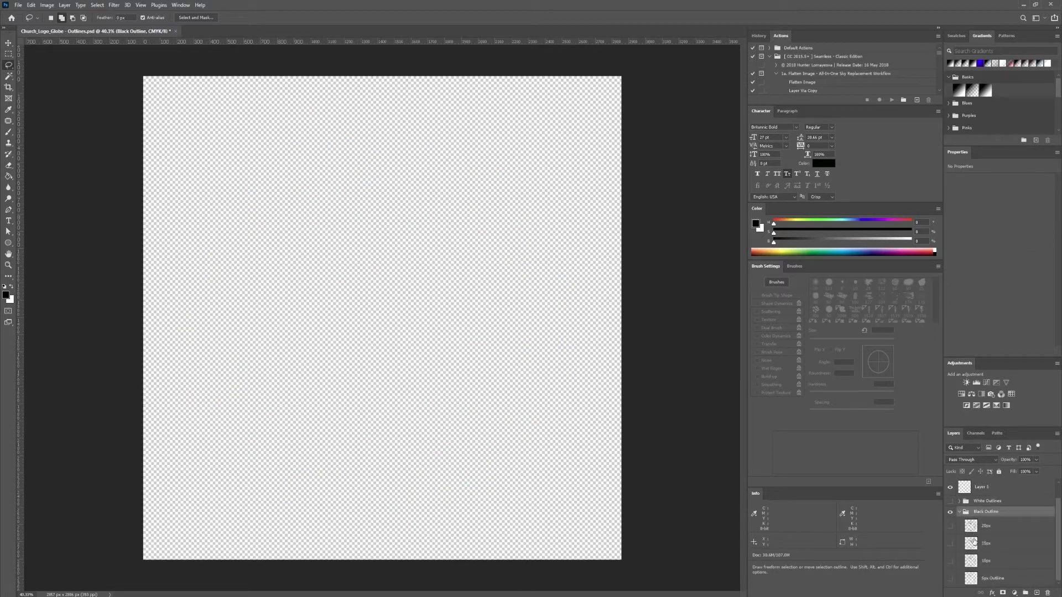
pyautogui.click(952, 579)
pyautogui.click(951, 561)
pyautogui.click(951, 543)
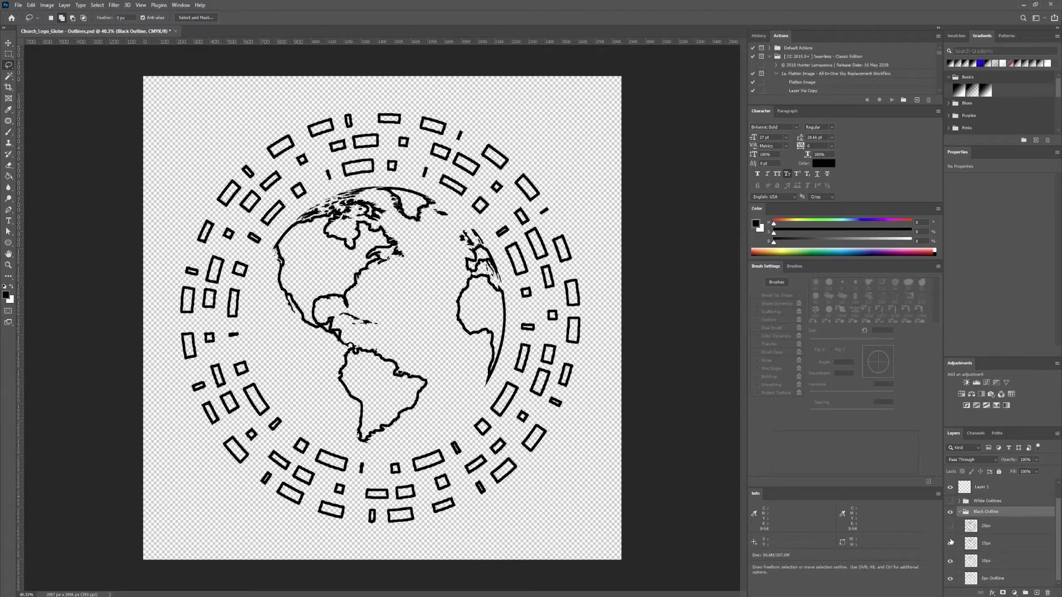
pyautogui.click(951, 527)
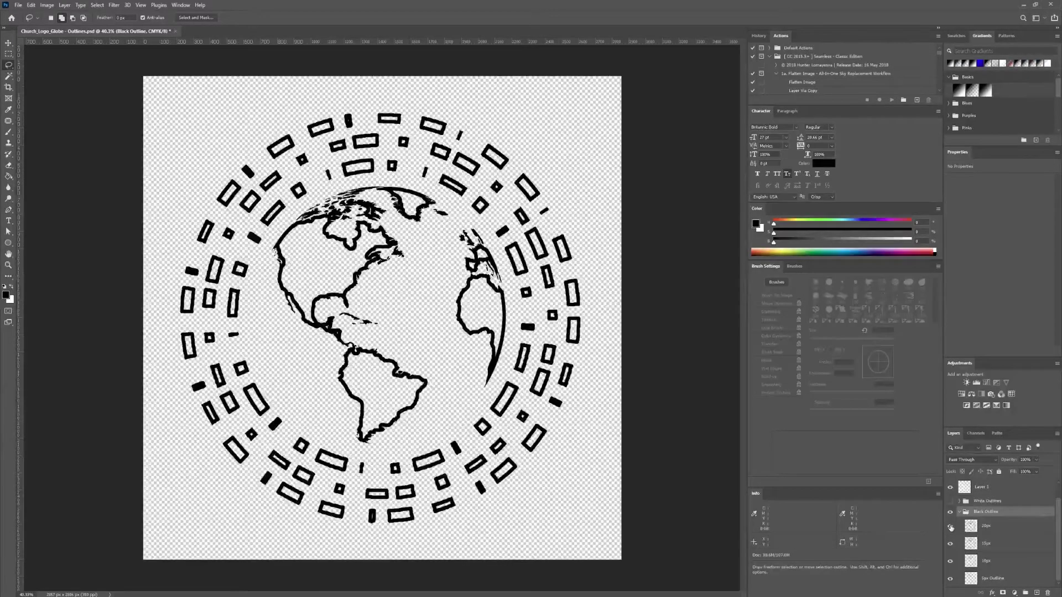
# - Hide the four outline layers and the Black Outline group, then collapse the group
pyautogui.click(951, 527)
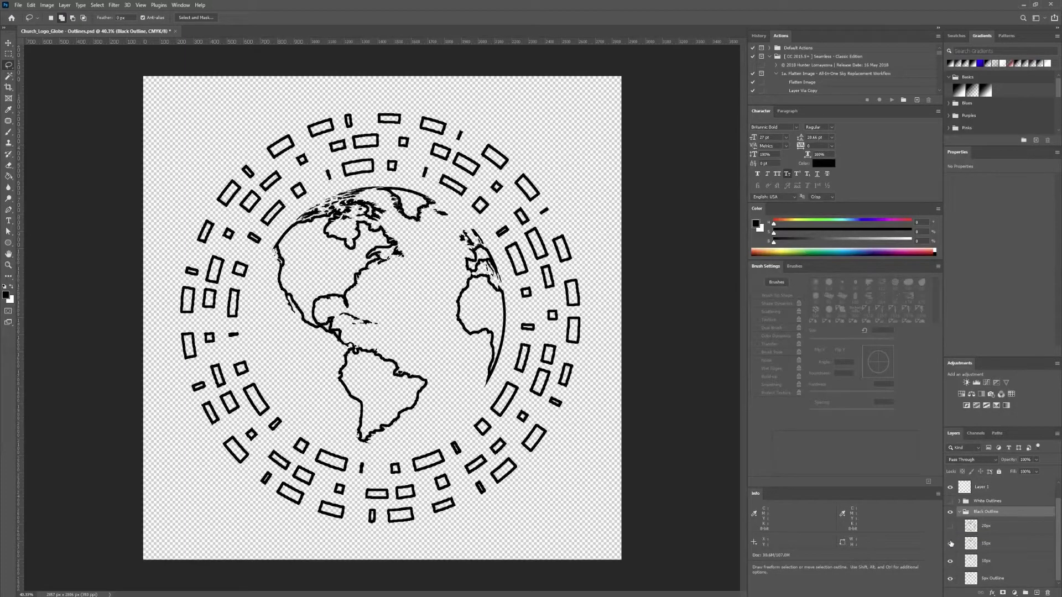
pyautogui.click(951, 543)
pyautogui.click(950, 562)
pyautogui.click(951, 578)
pyautogui.click(951, 512)
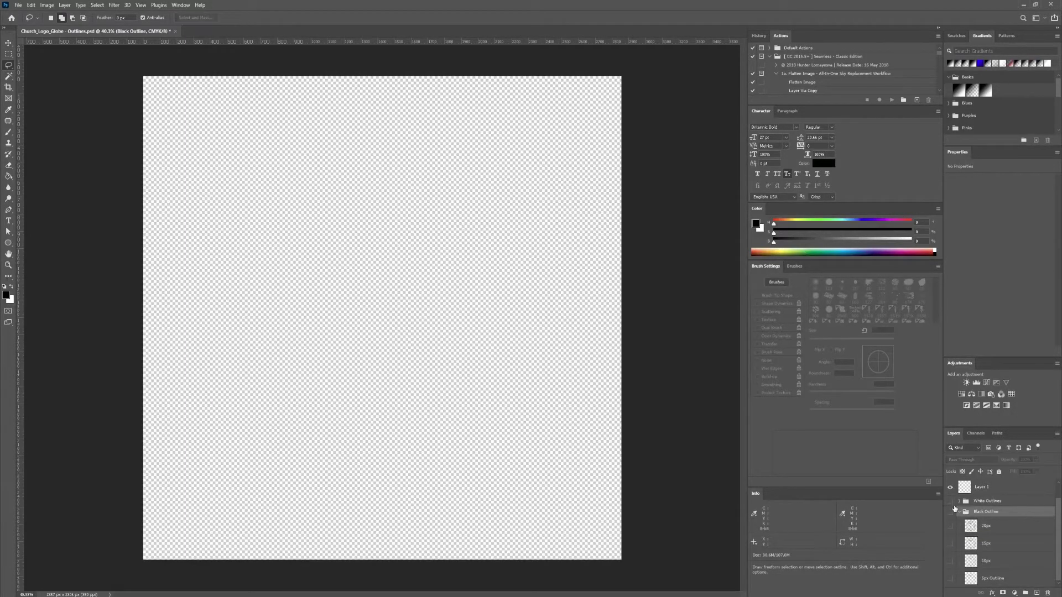
pyautogui.click(960, 512)
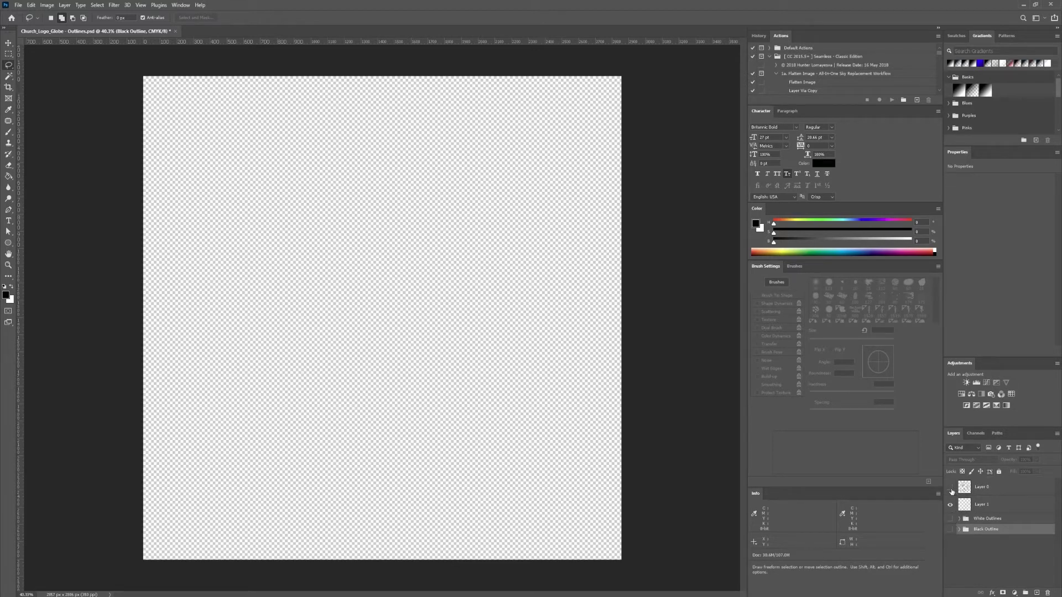
# - Show Layer 0 again and Magic Wand-select the globe and all dash shapes on it
pyautogui.click(951, 488)
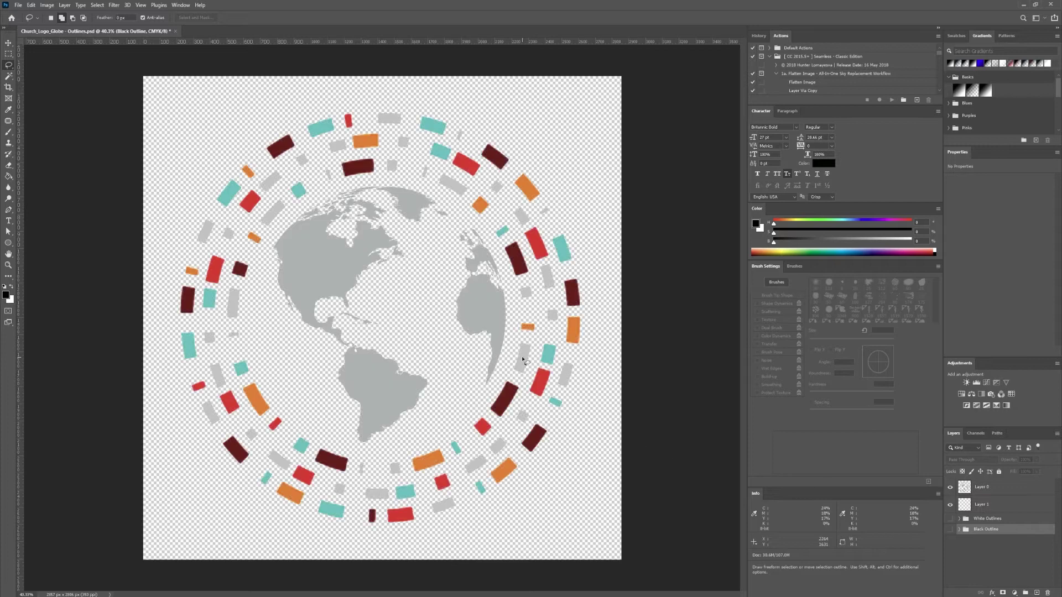
pyautogui.click(1009, 510)
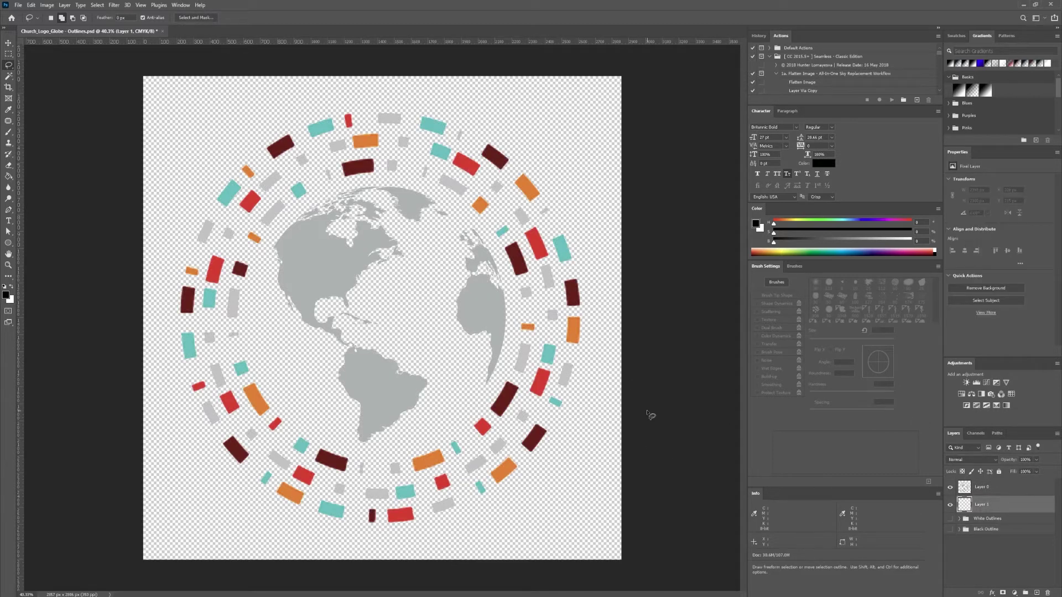
pyautogui.press('w')
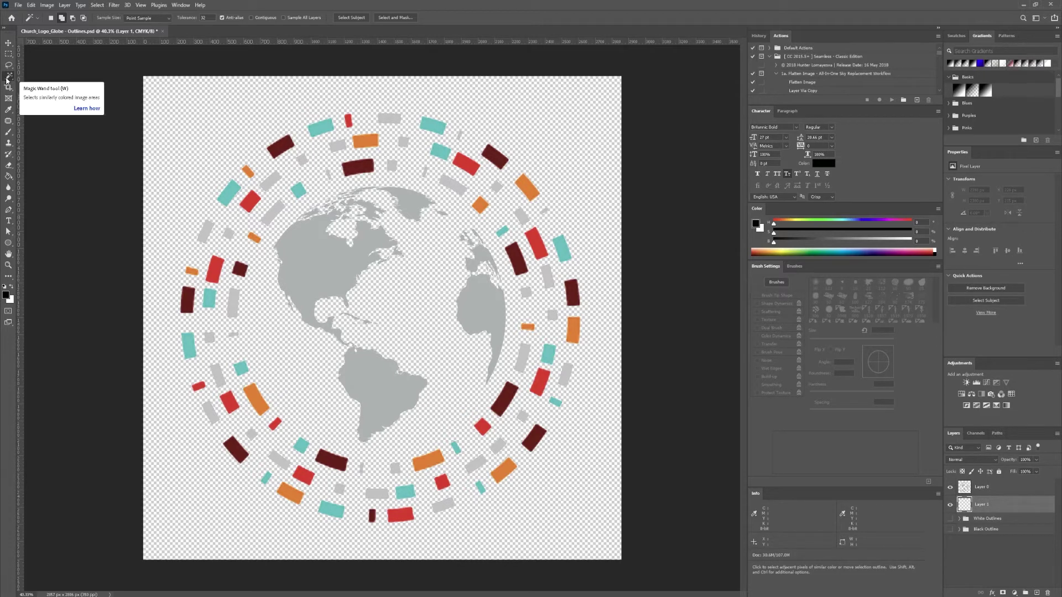
pyautogui.rightClick(9, 79)
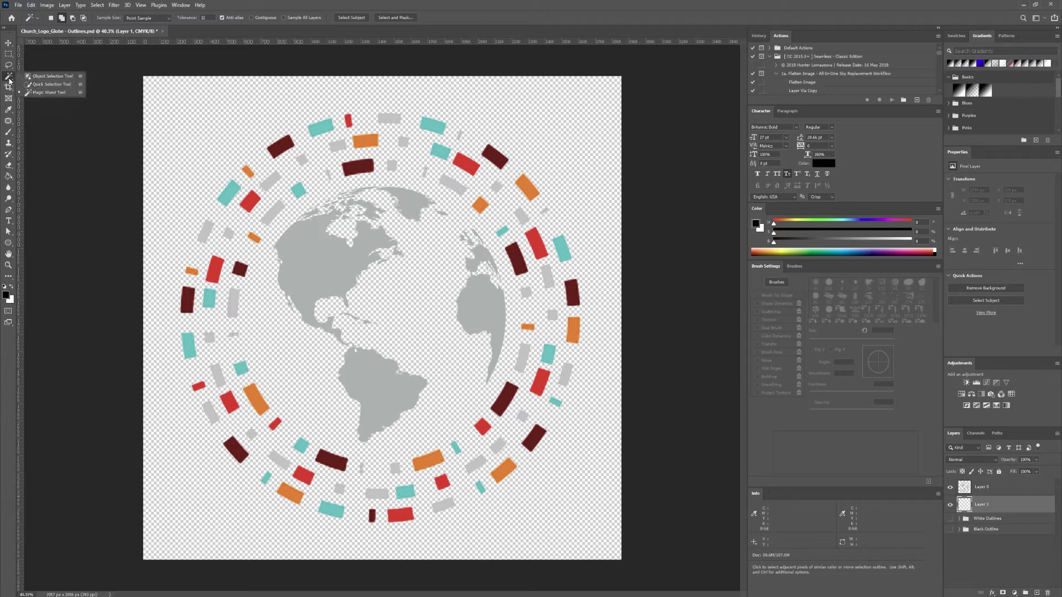
pyautogui.click(36, 92)
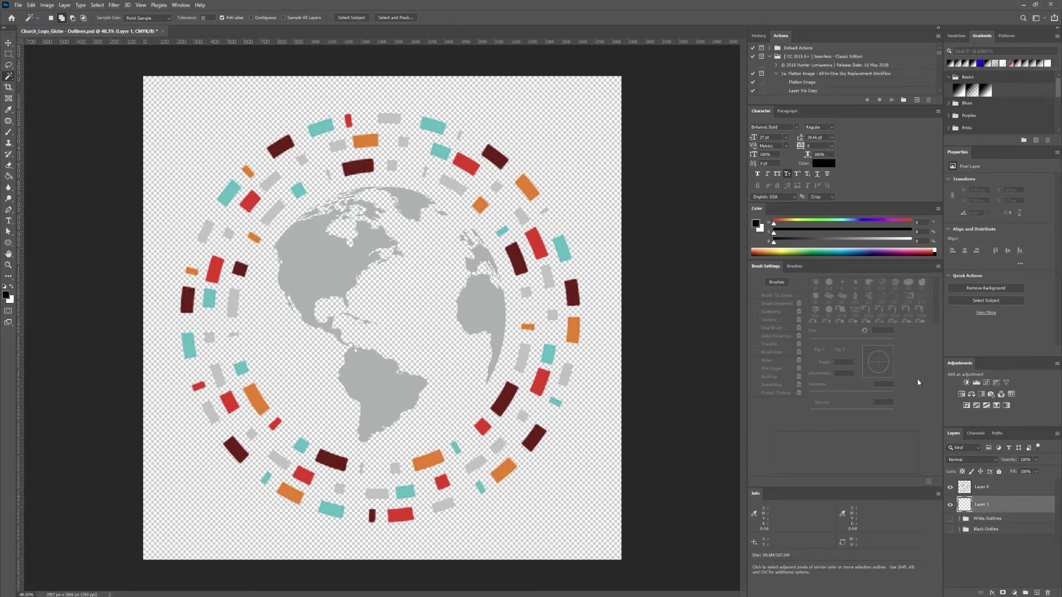
pyautogui.click(989, 487)
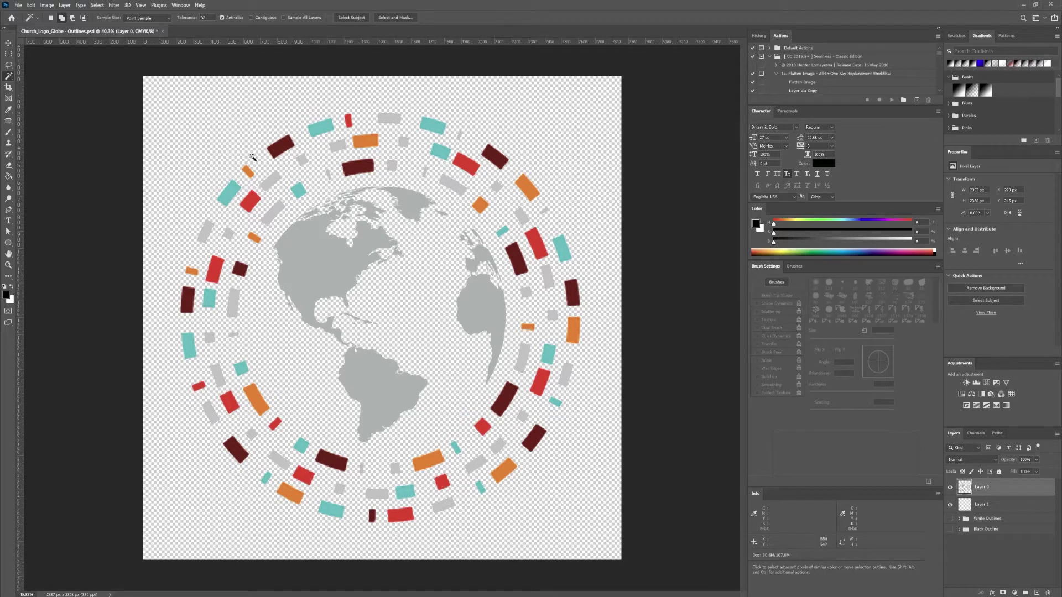
pyautogui.click(215, 112)
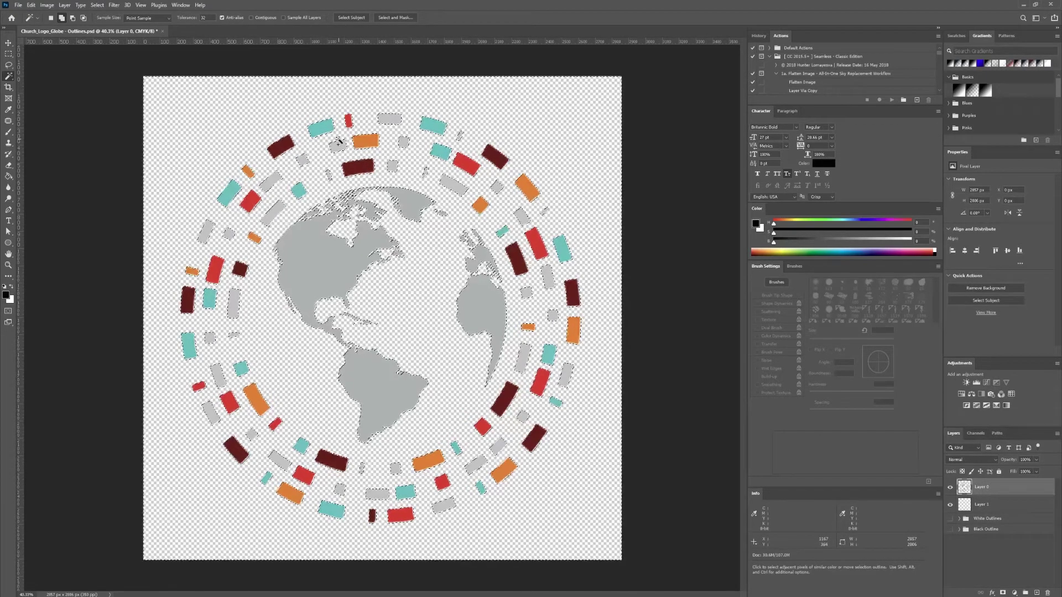
pyautogui.press('l')
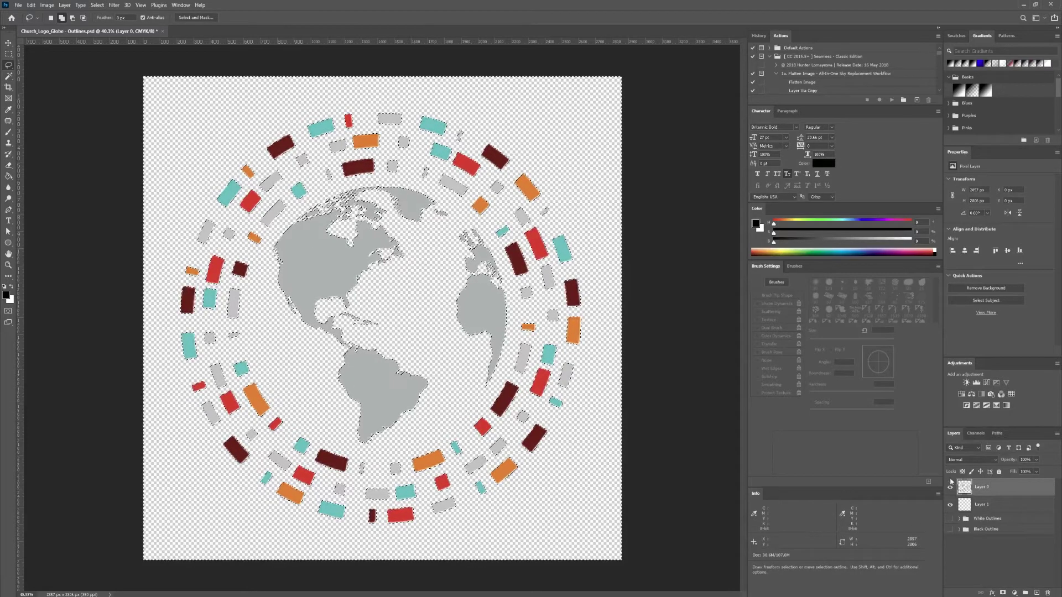
# - Hide the globe artwork and stroke the selection on Layer 1 with 5 px black, Inside
pyautogui.click(952, 488)
pyautogui.click(982, 504)
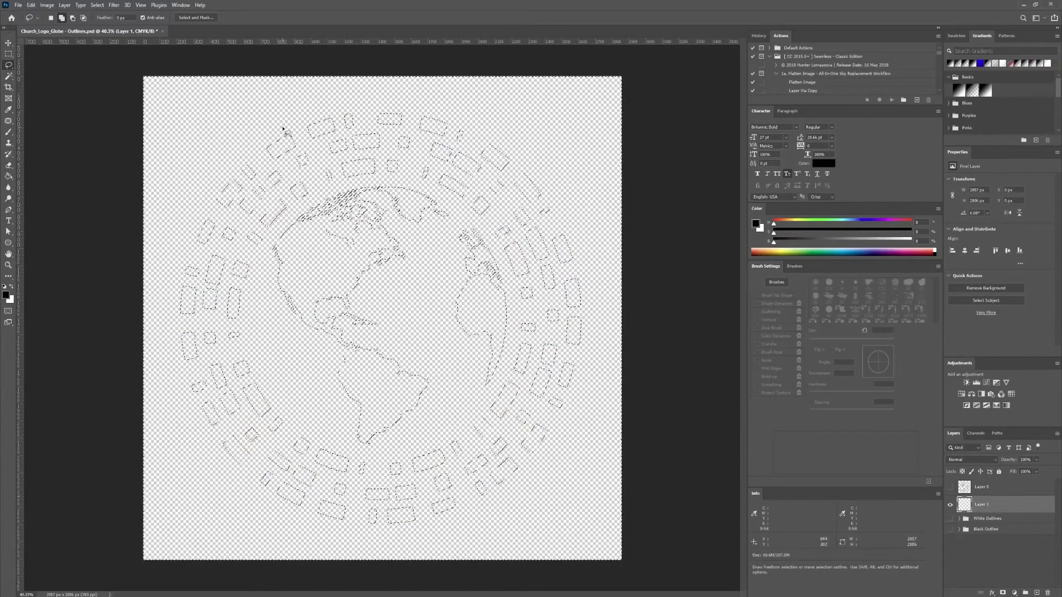
pyautogui.rightClick(283, 110)
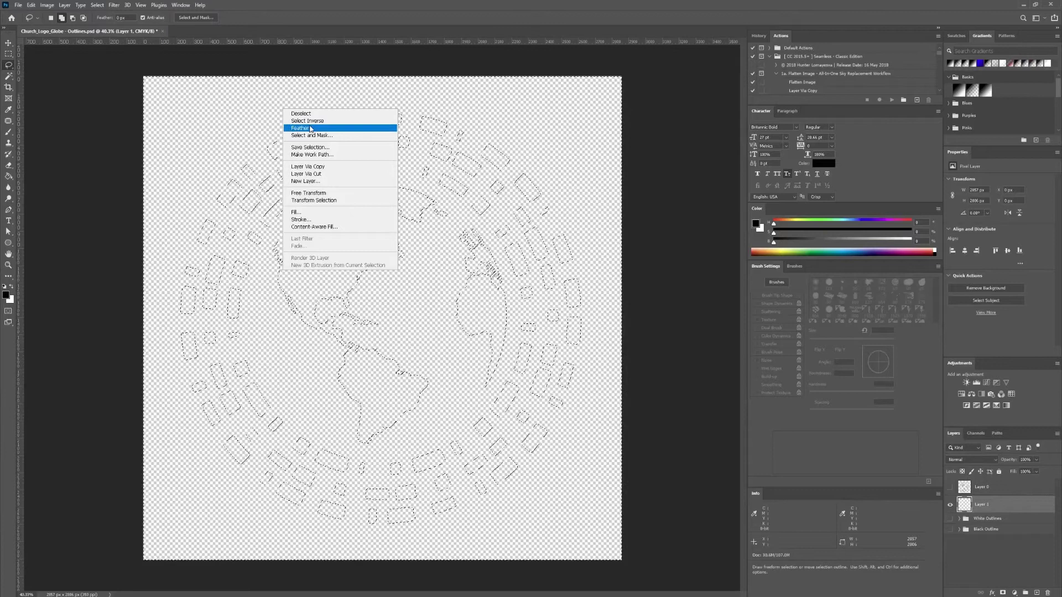
pyautogui.click(339, 219)
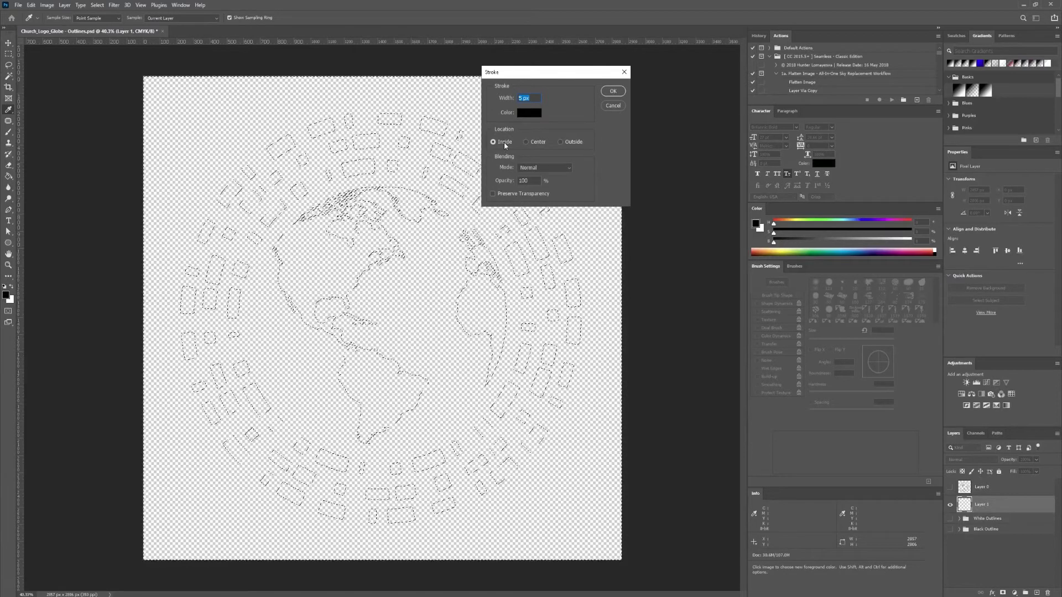
pyautogui.click(613, 92)
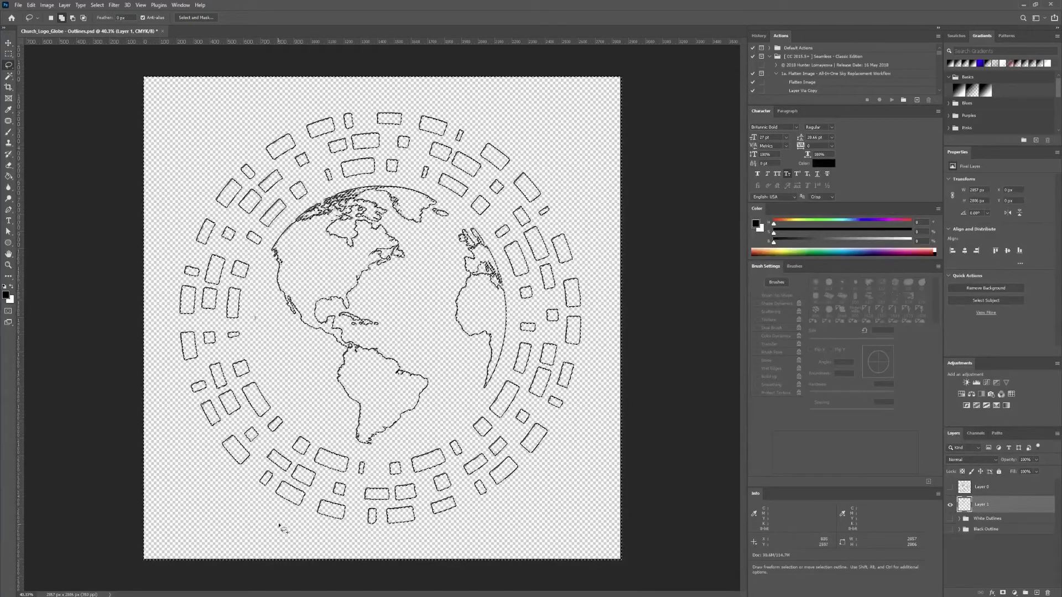
# - Deselect to inspect the 5 px outline up close, then undo the stroke to restore the selection
pyautogui.click(221, 551)
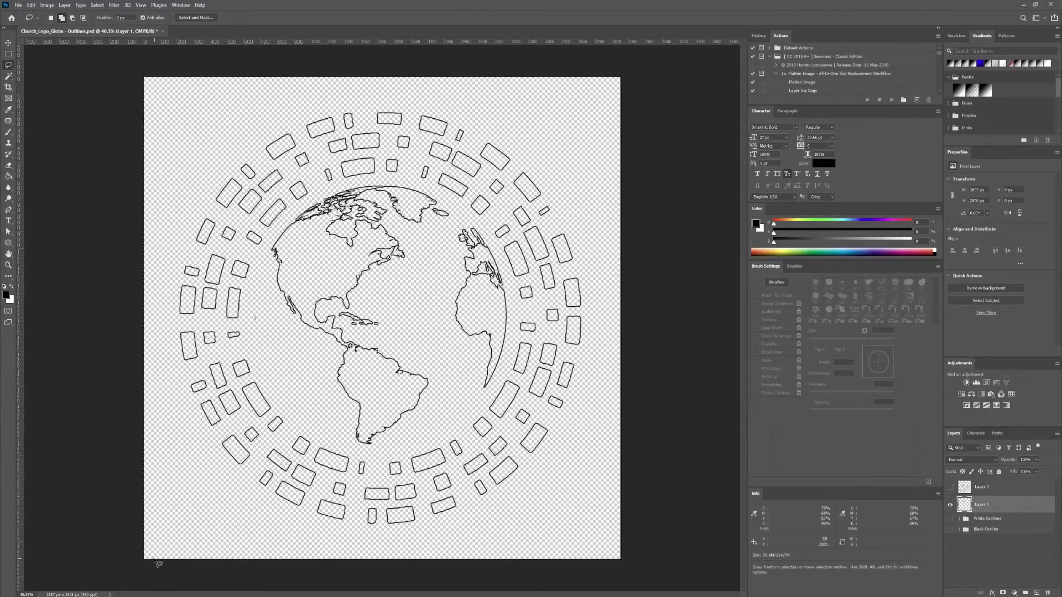
pyautogui.scroll(5, 141, 564)
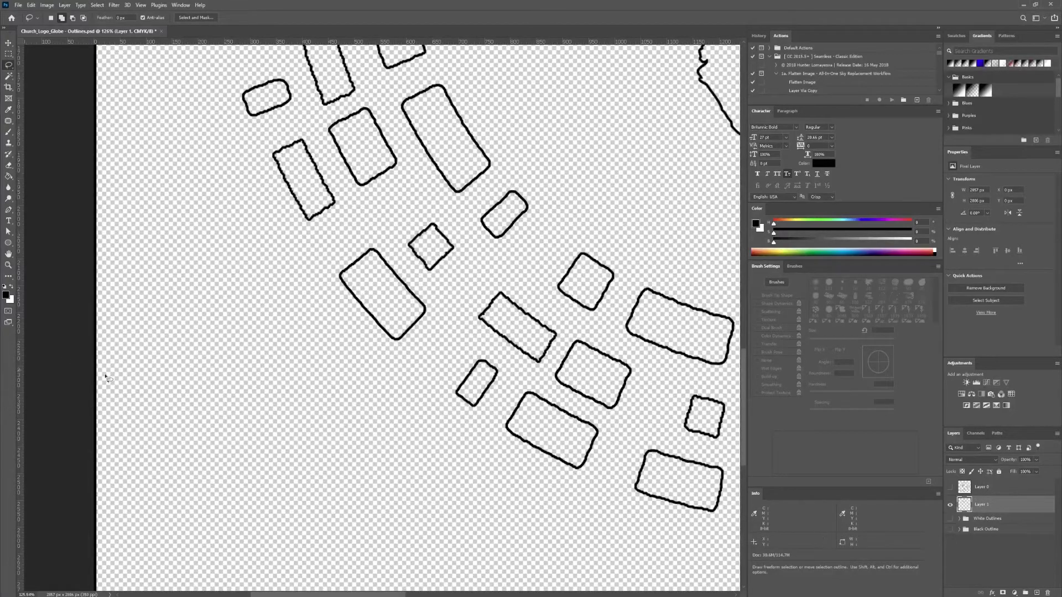
pyautogui.scroll(-5, 106, 378)
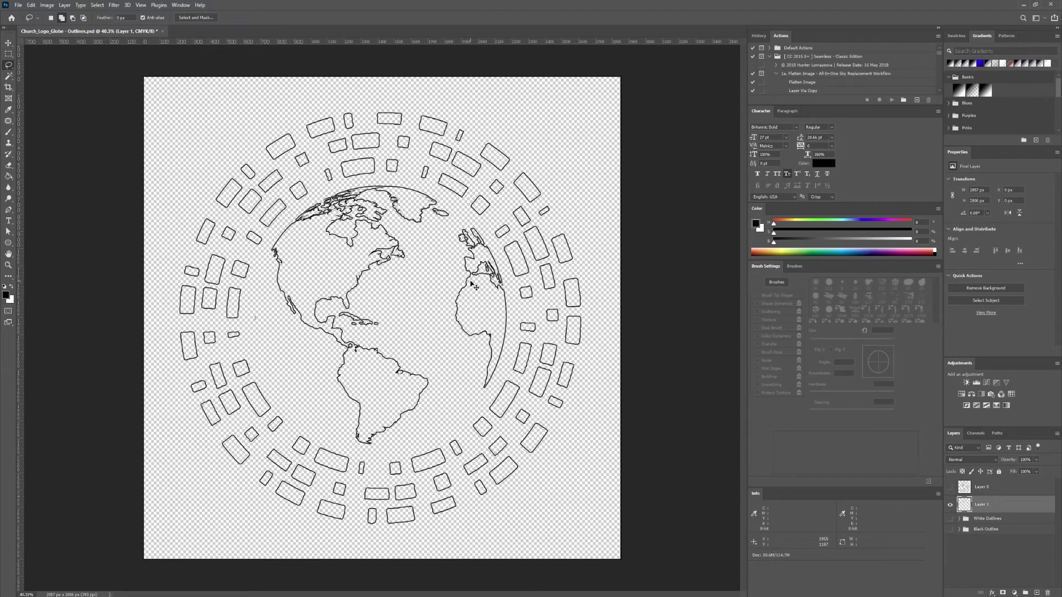
pyautogui.press('Delete')
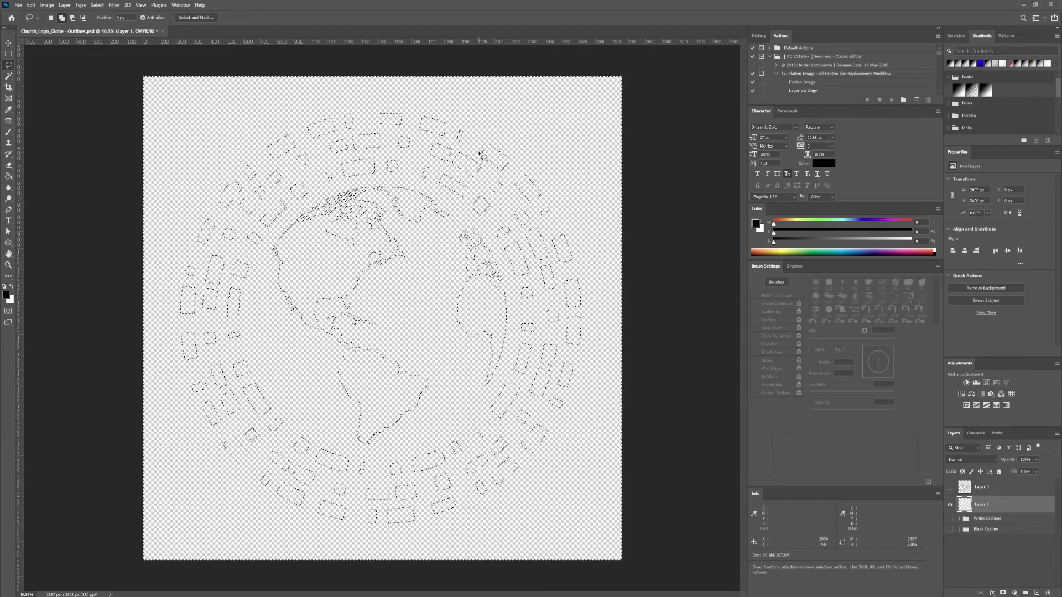
# - Apply a 20 px black stroke to the selection, inspect it deselected, then undo it
pyautogui.rightClick(413, 282)
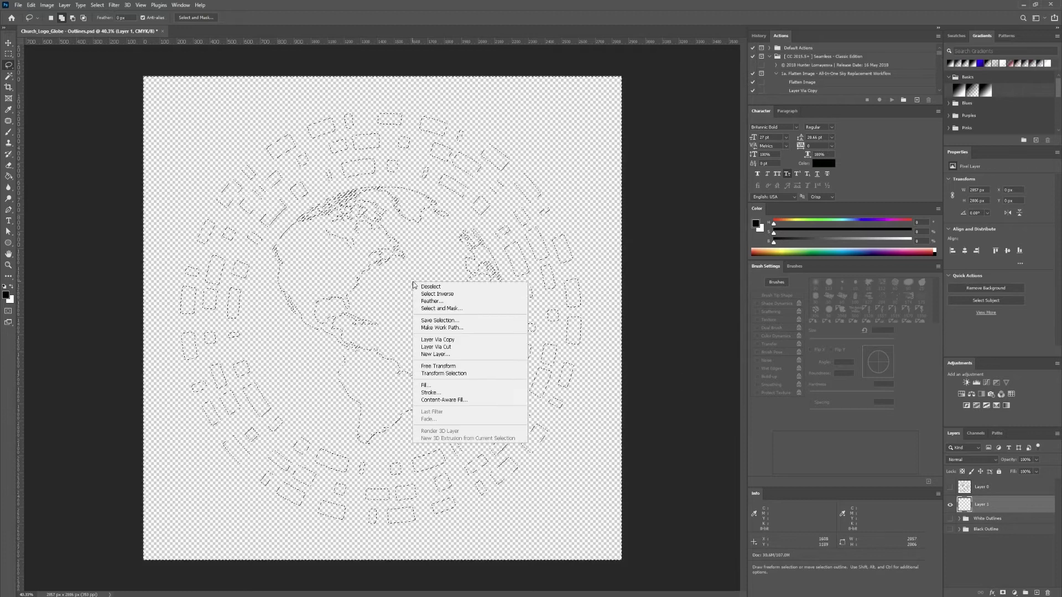
pyautogui.click(485, 392)
pyautogui.write('20')
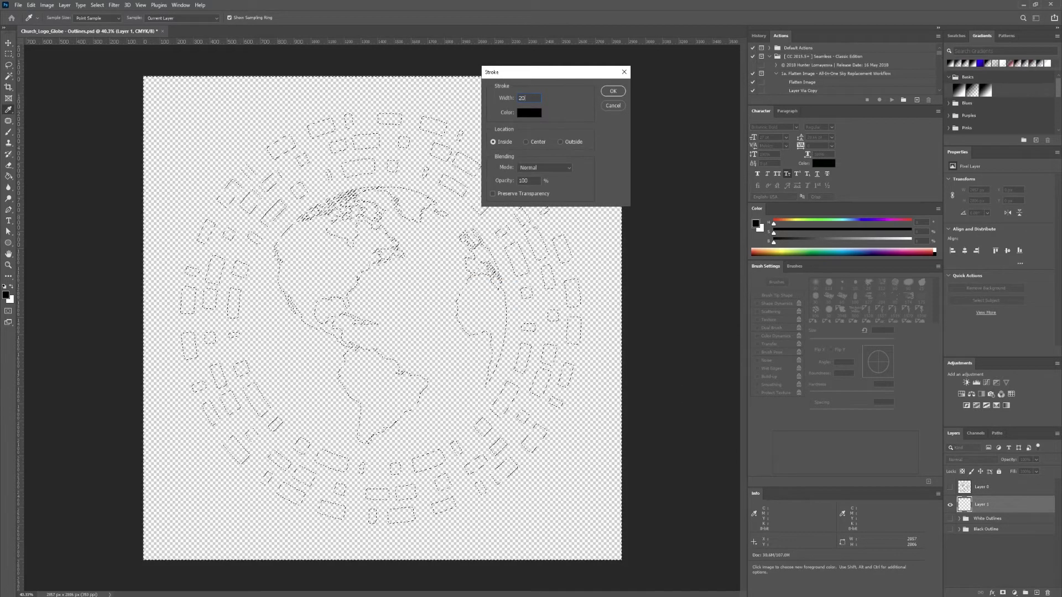
pyautogui.press('Return')
pyautogui.press('l')
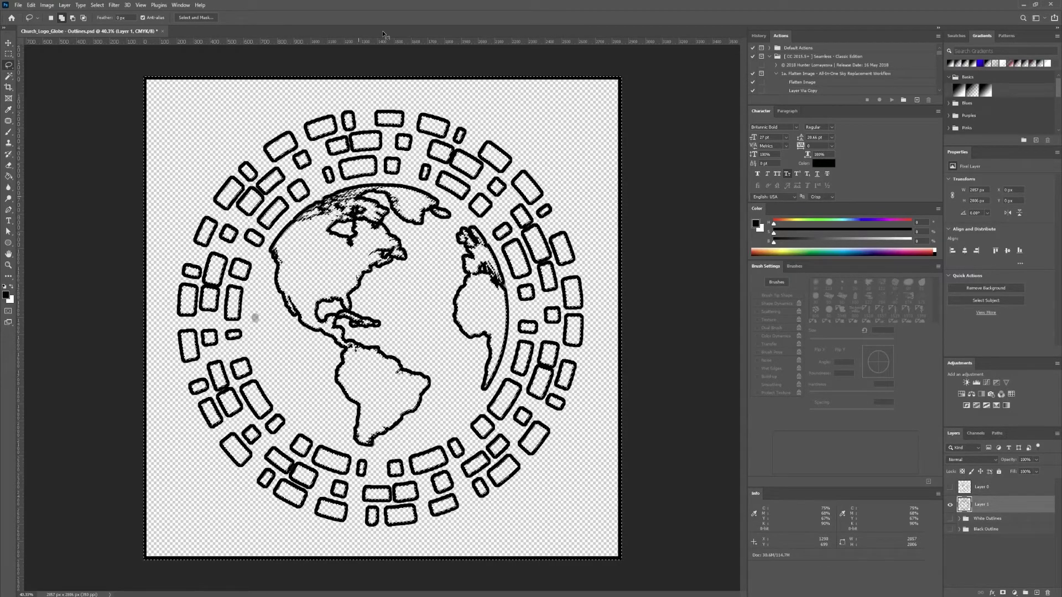
pyautogui.hotkey('ctrl', 'd')
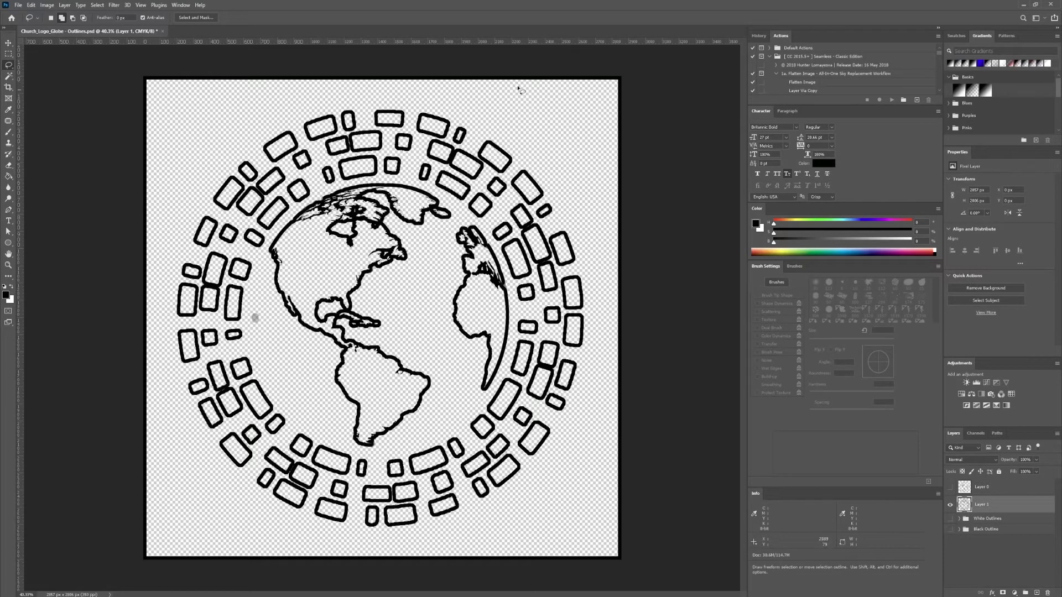
pyautogui.press('Delete')
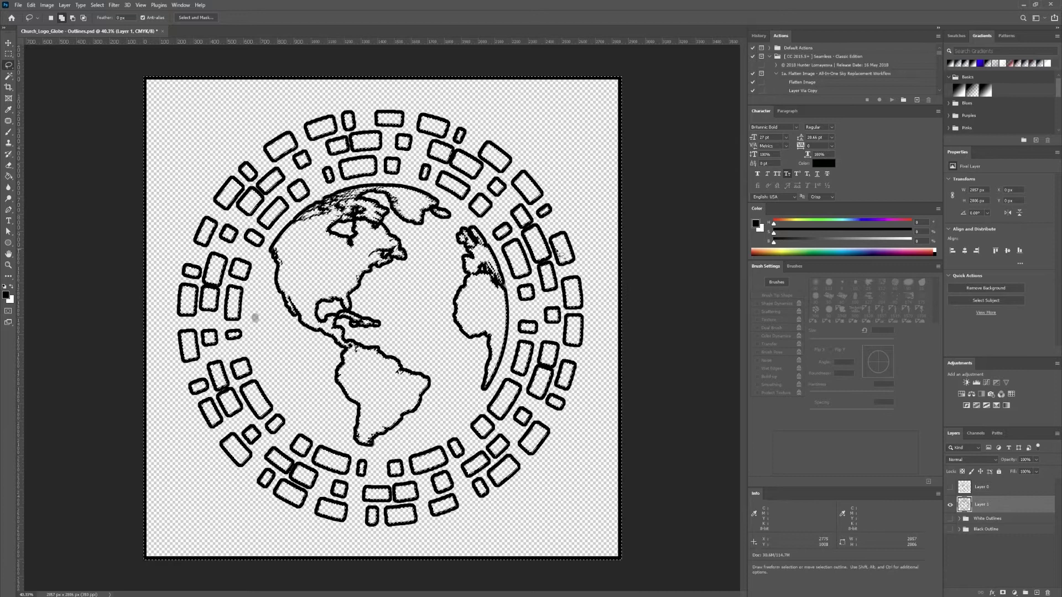
# - Show Layer 0 to compare it with the selection, then hide it again
pyautogui.rightClick(432, 252)
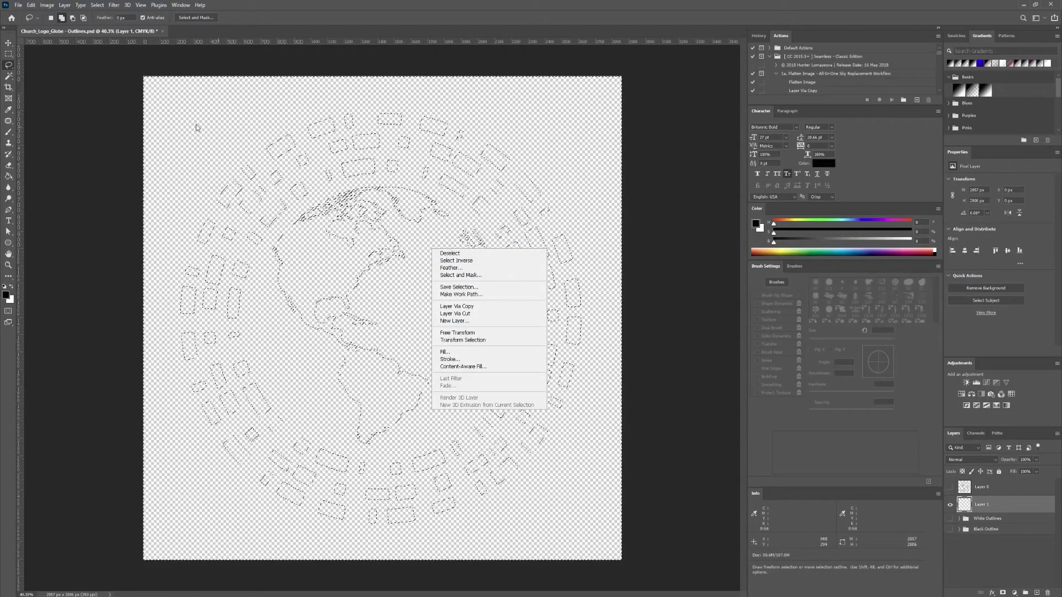
pyautogui.click(951, 487)
pyautogui.click(951, 487)
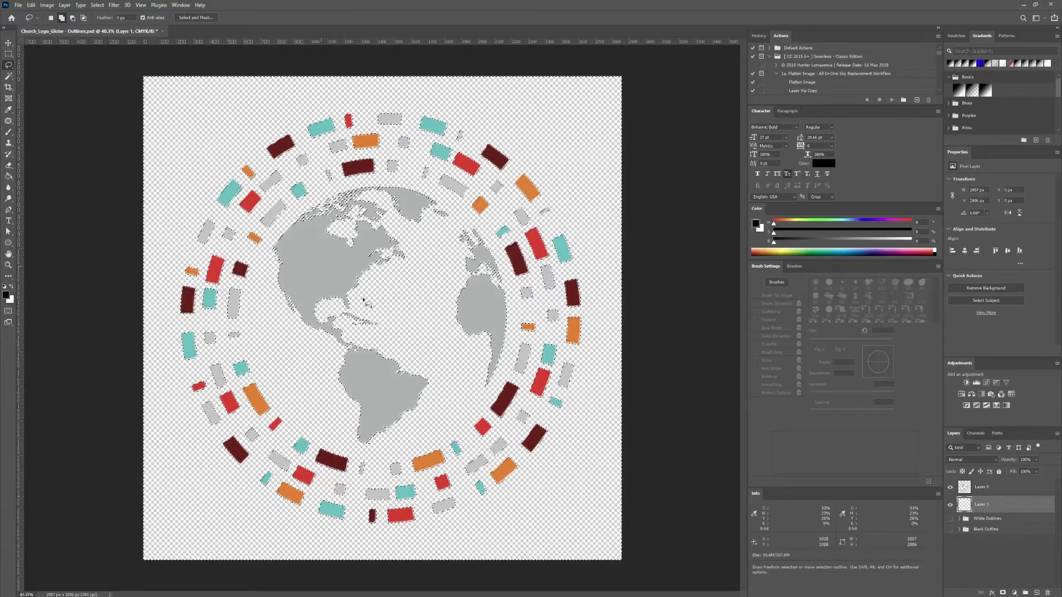
pyautogui.click(951, 488)
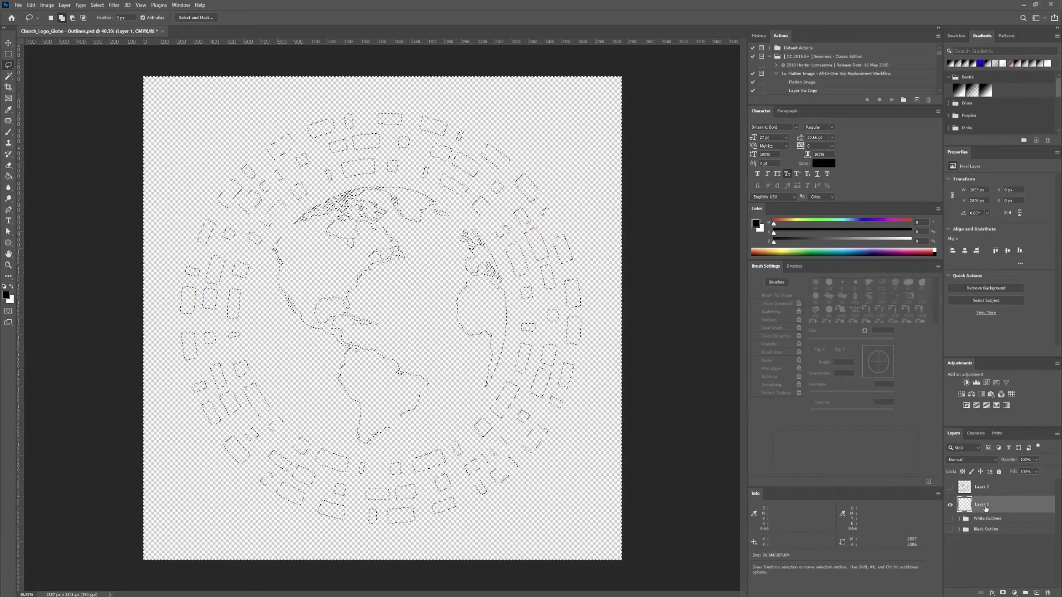
# - Invert the selection to exclude the canvas edge and stroke it 20 px black on Layer 1
pyautogui.rightClick(427, 288)
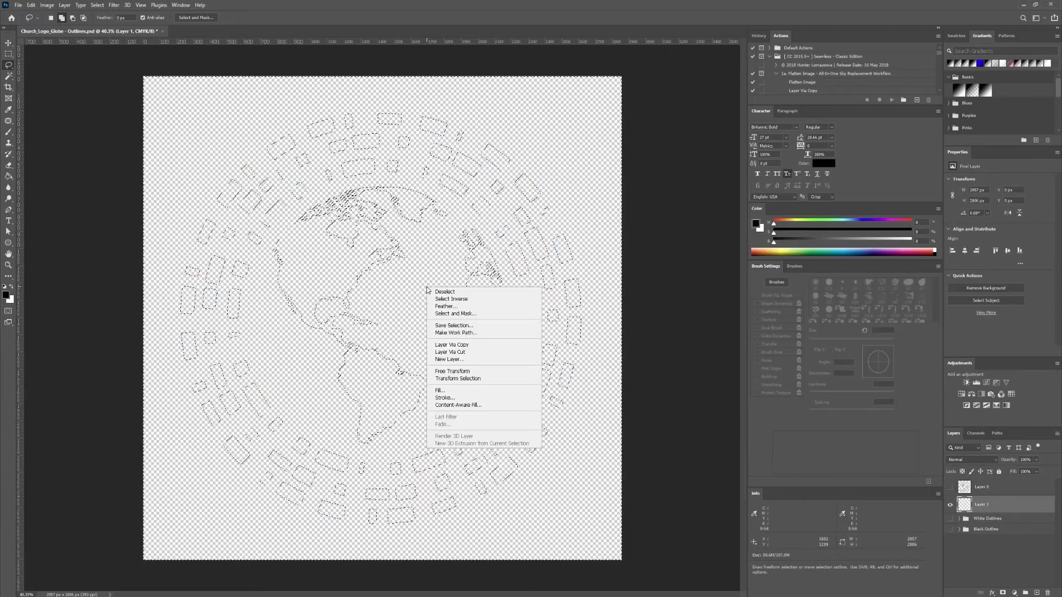
pyautogui.click(462, 303)
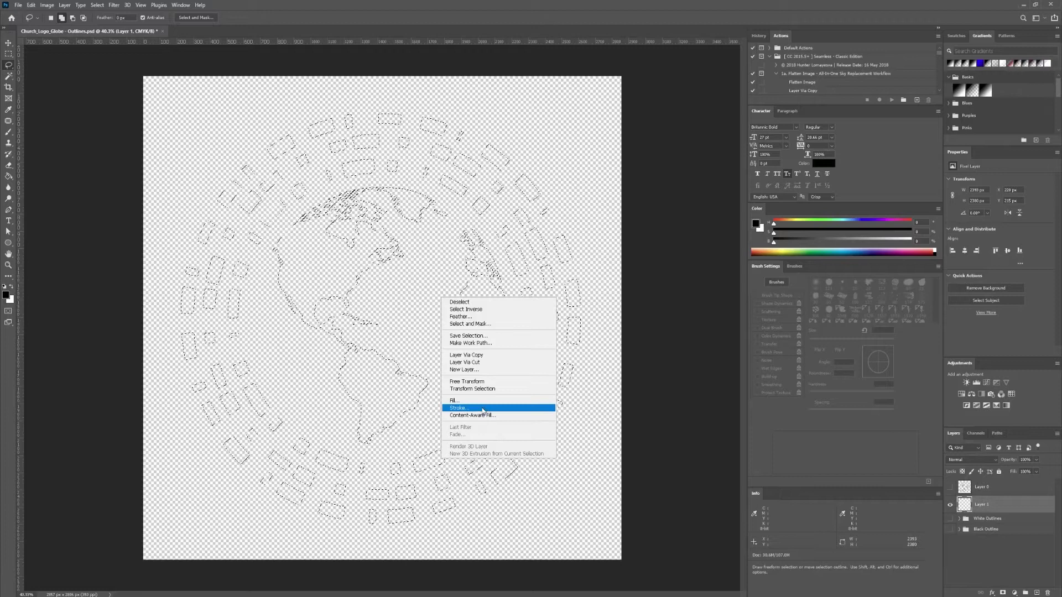
pyautogui.click(483, 408)
pyautogui.click(613, 91)
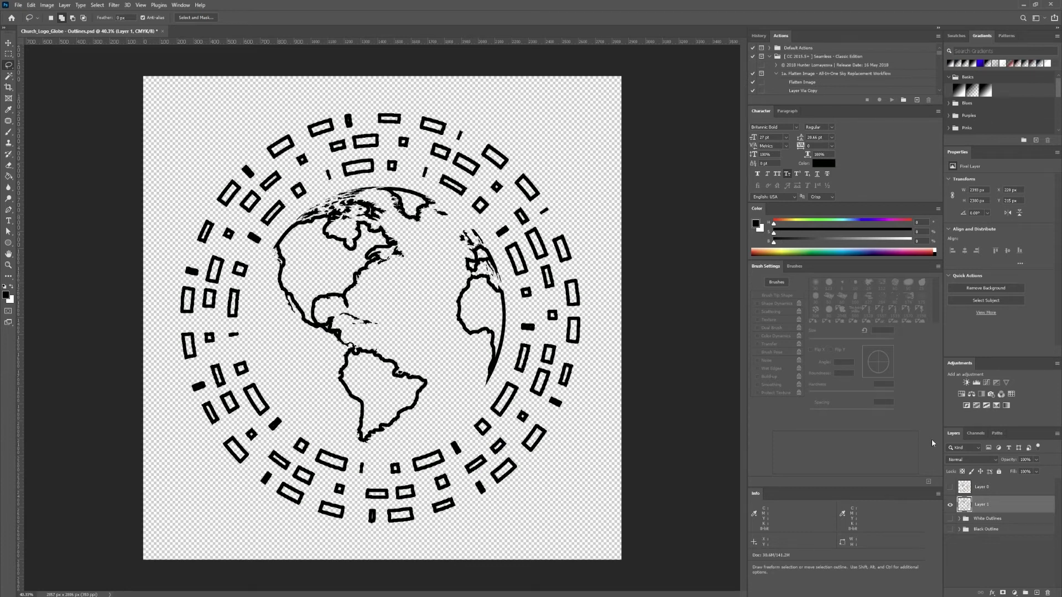
# - Add two layers and reorder Layer 1, then undo them along with its 20 px stroke
pyautogui.click(1036, 593)
pyautogui.click(1037, 593)
pyautogui.click(1036, 593)
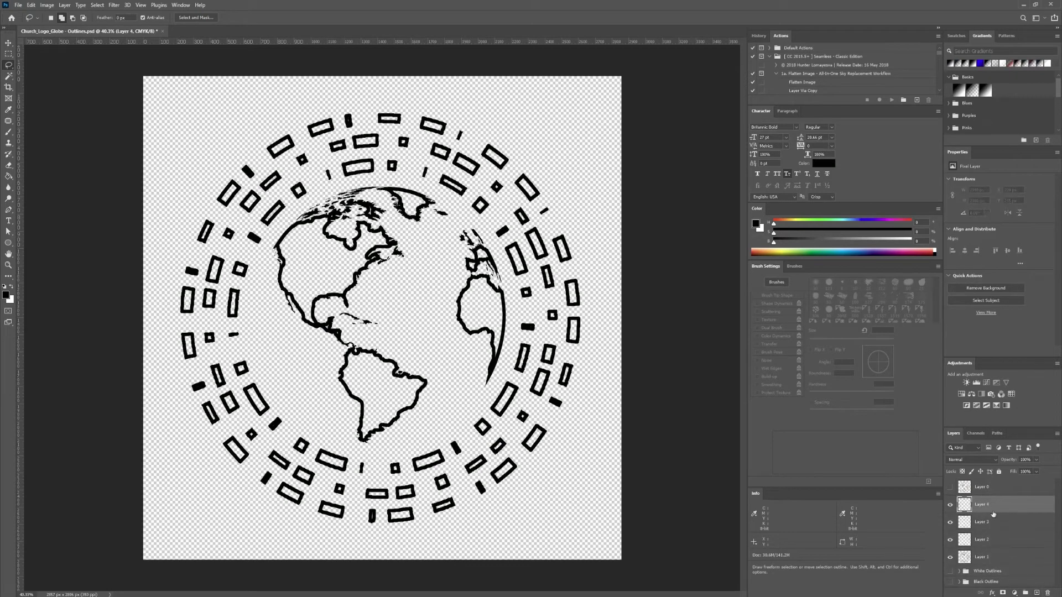
pyautogui.moveTo(991, 558); pyautogui.dragTo(988, 497)
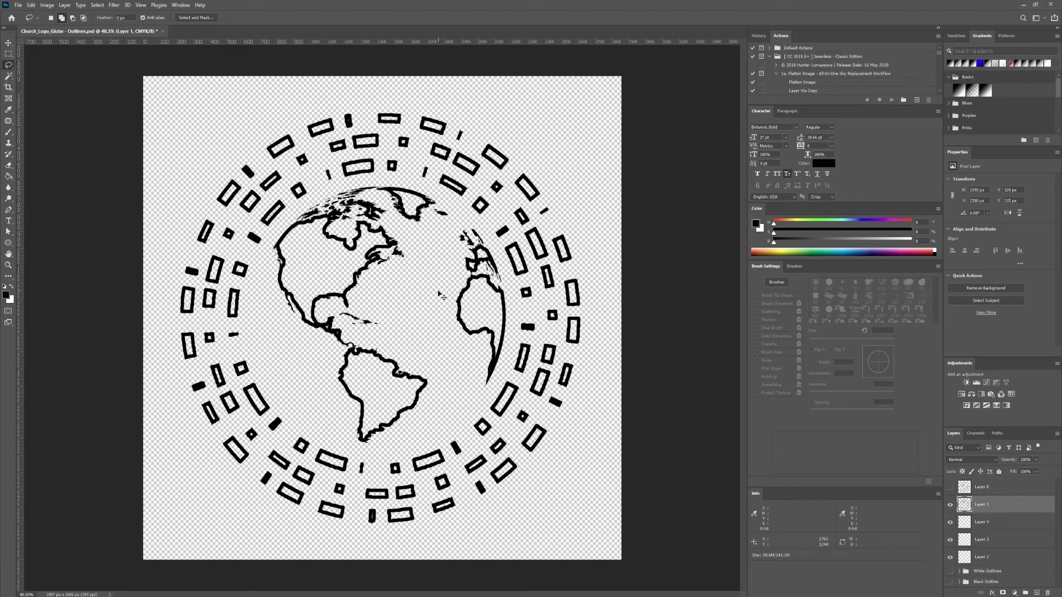
pyautogui.hotkey('ctrl', 'shift', 'e')
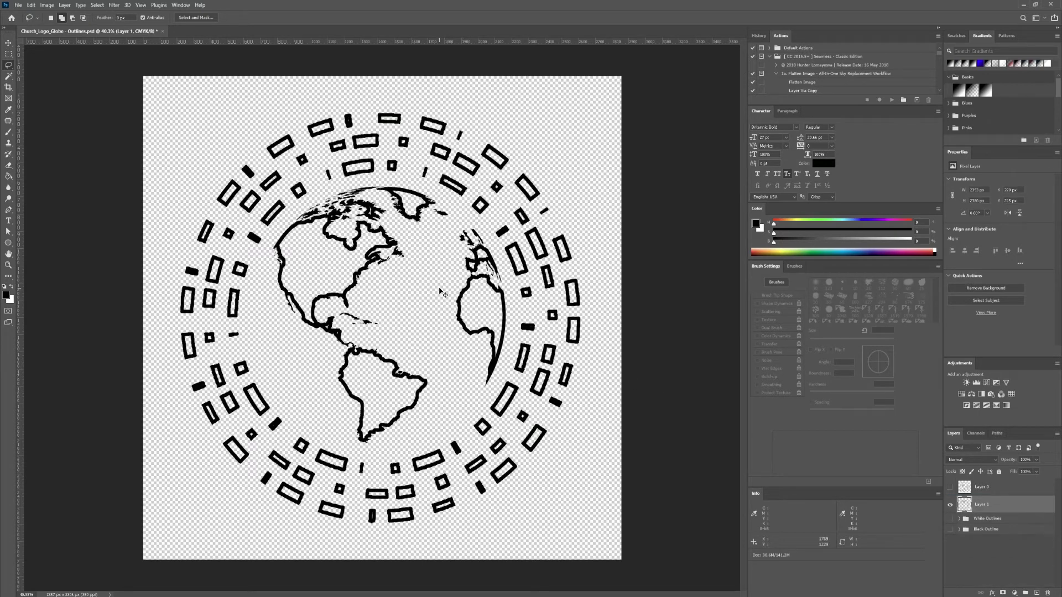
pyautogui.press('Delete')
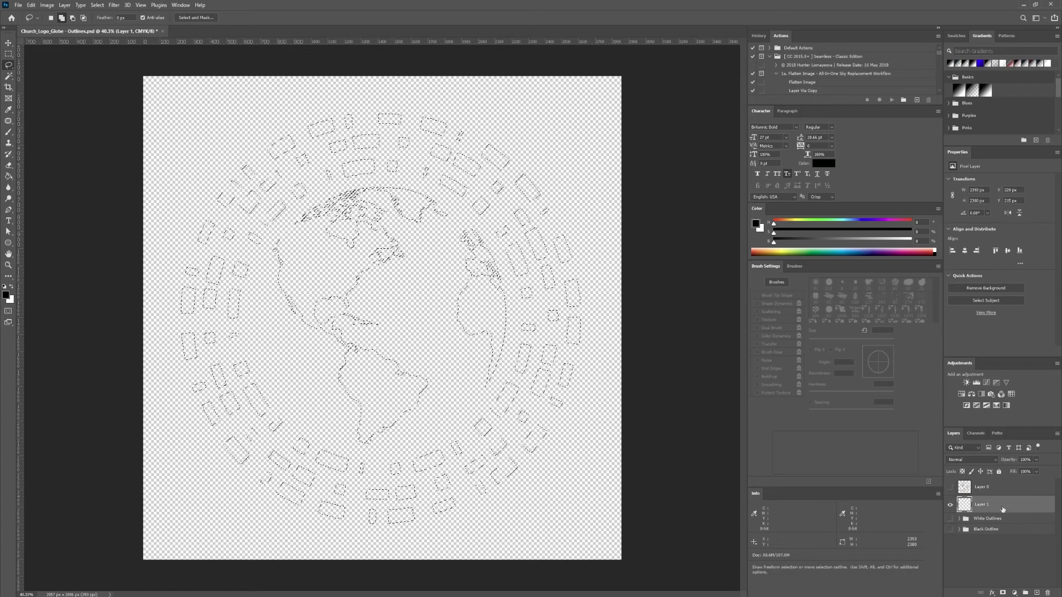
# - Add three empty layers and stroke the selection at 5 px on Layer 1
pyautogui.click(1039, 593)
pyautogui.click(1039, 593)
pyautogui.click(1038, 593)
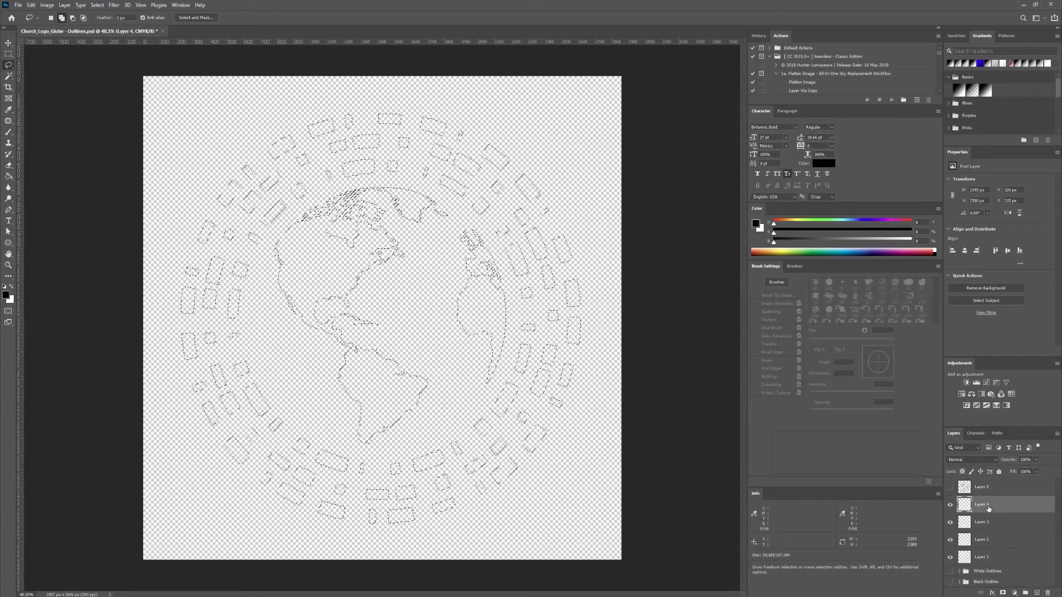
pyautogui.click(990, 557)
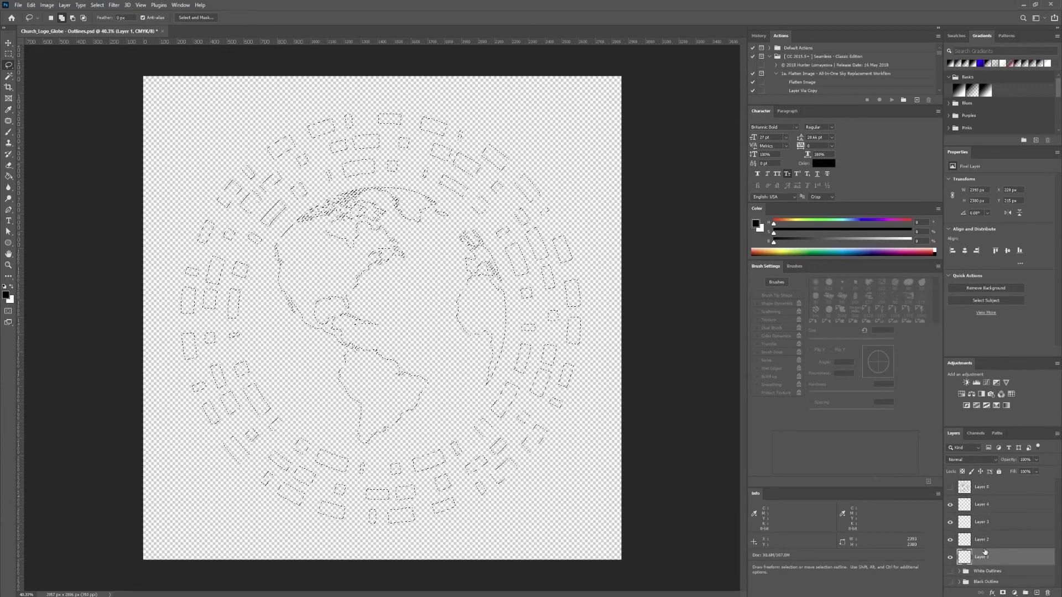
pyautogui.rightClick(418, 264)
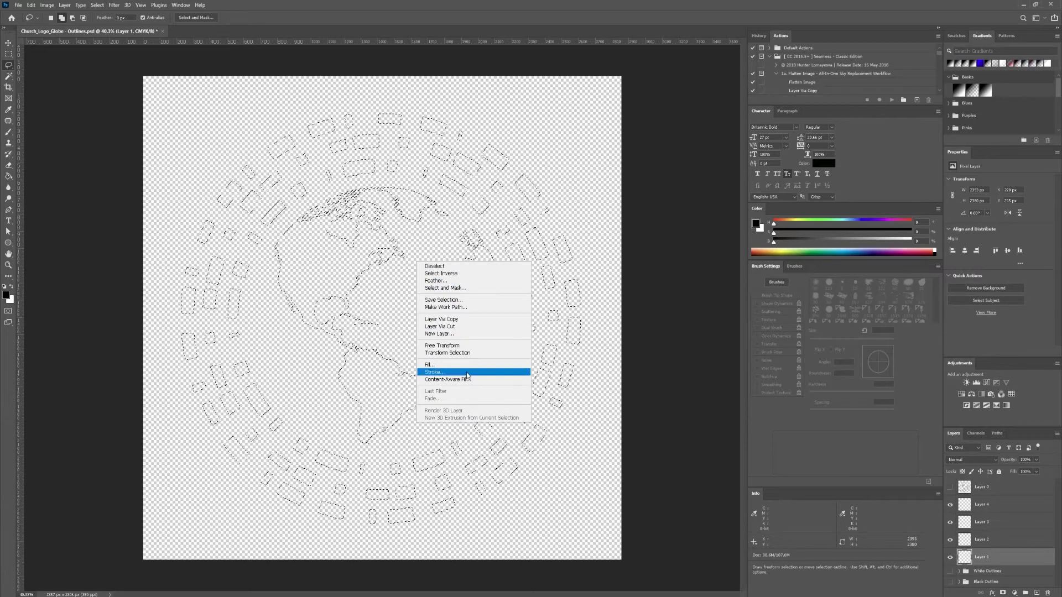
pyautogui.click(437, 372)
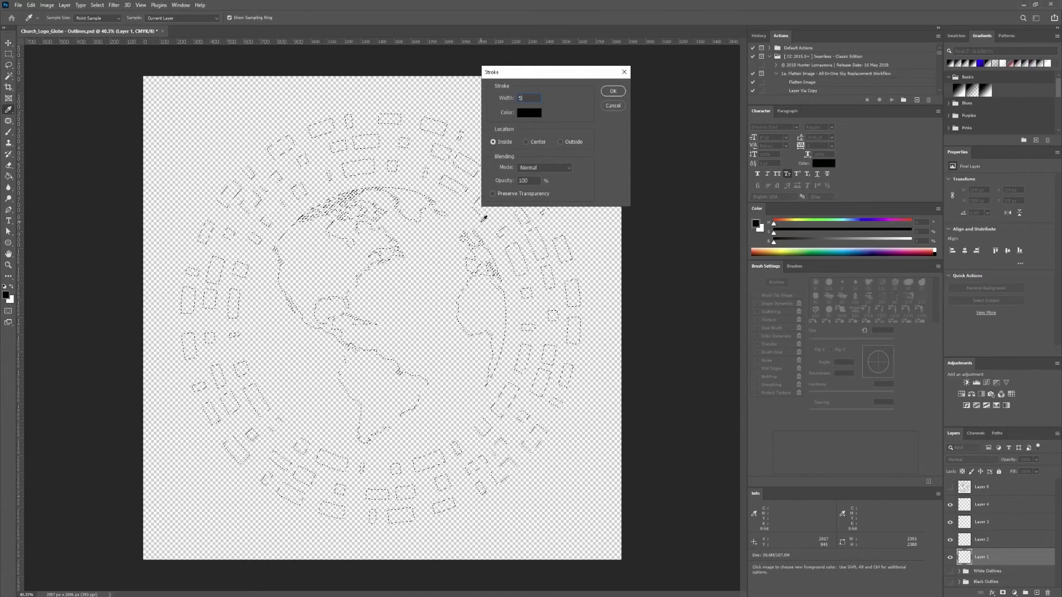
pyautogui.press('Return')
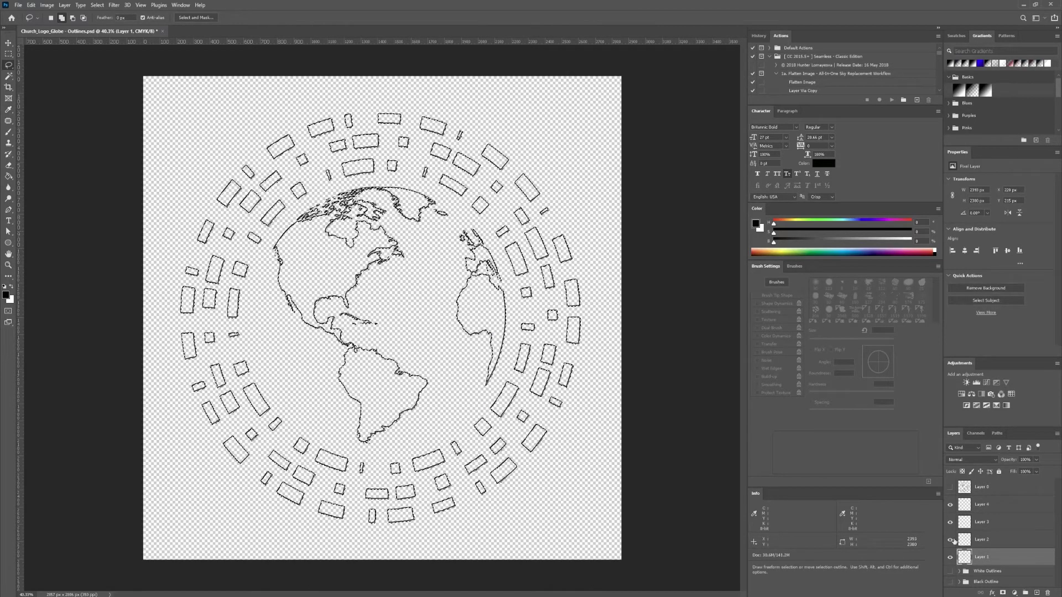
# - Stroke the selection on Layers 2 and 3 at progressively thicker widths
pyautogui.click(996, 545)
pyautogui.rightClick(425, 301)
pyautogui.click(437, 404)
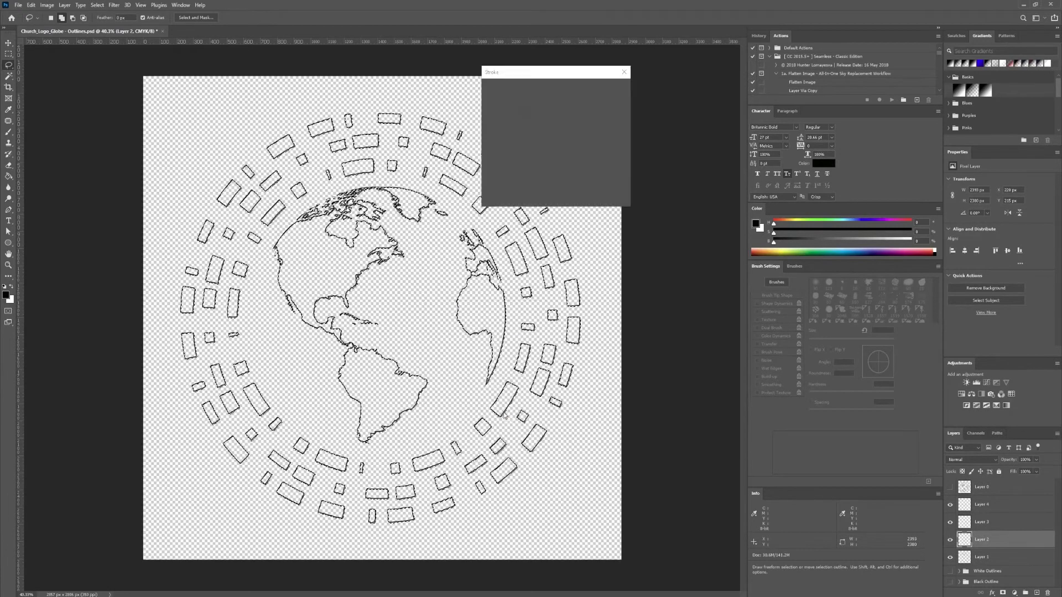
pyautogui.press('Return')
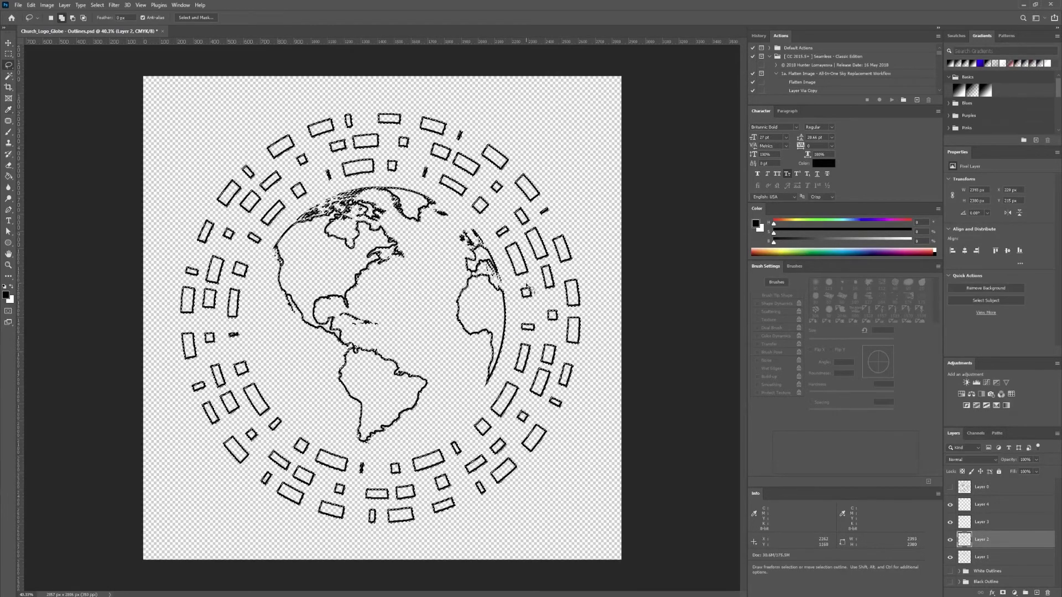
pyautogui.rightClick(439, 293)
pyautogui.click(980, 517)
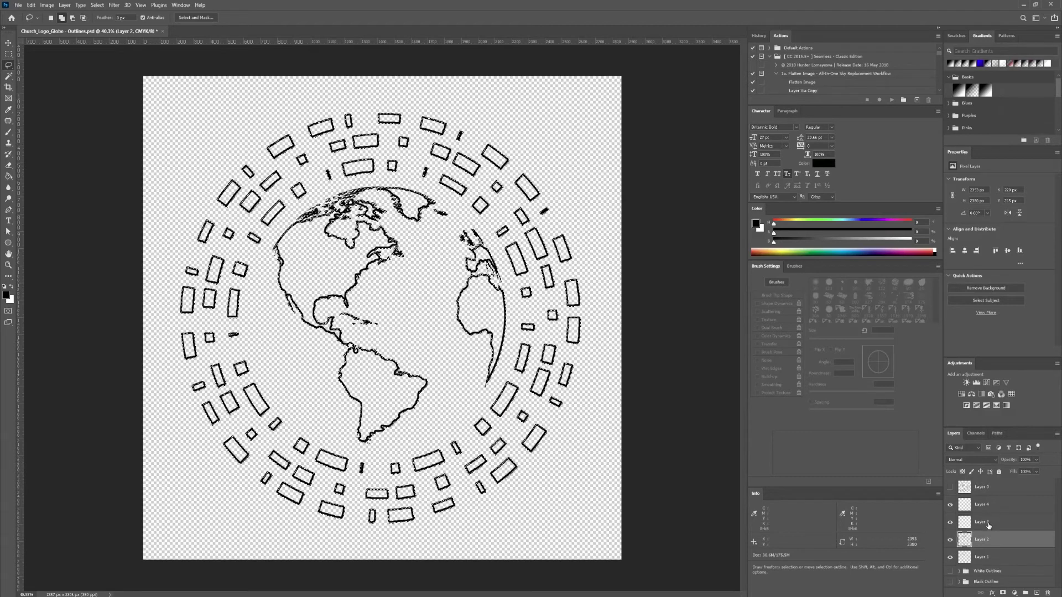
pyautogui.click(980, 520)
pyautogui.rightClick(429, 302)
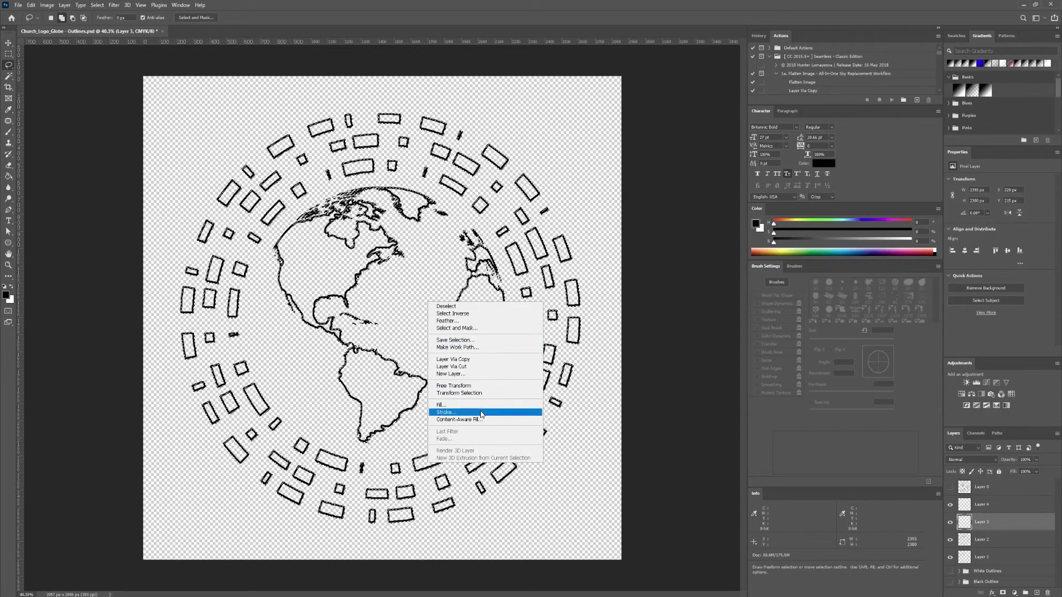
pyautogui.click(446, 412)
pyautogui.click(613, 92)
pyautogui.press('l')
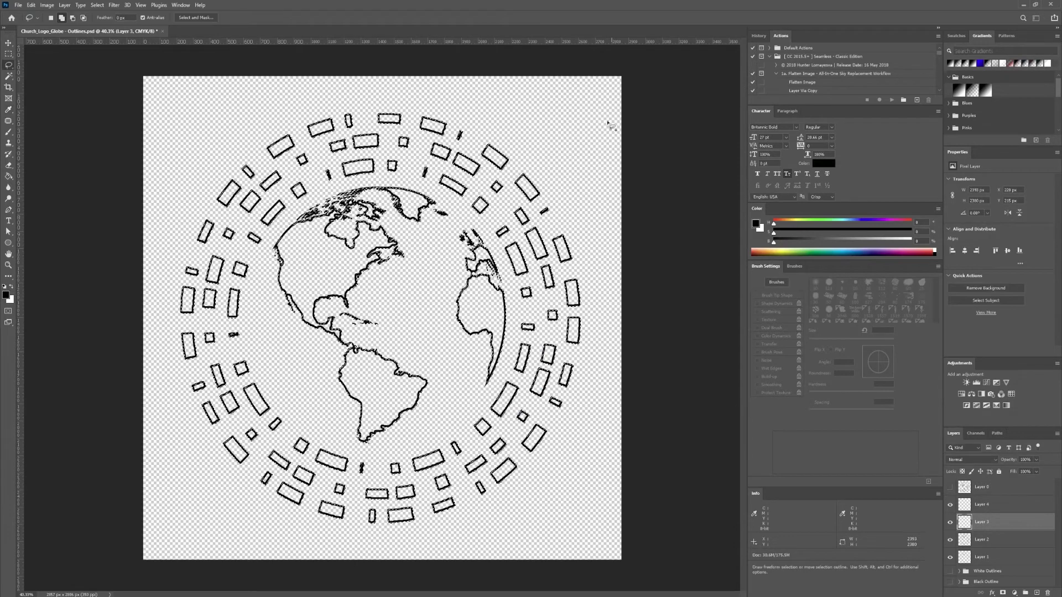
# - Stroke the selection on Layer 4 at 20 px
pyautogui.click(980, 505)
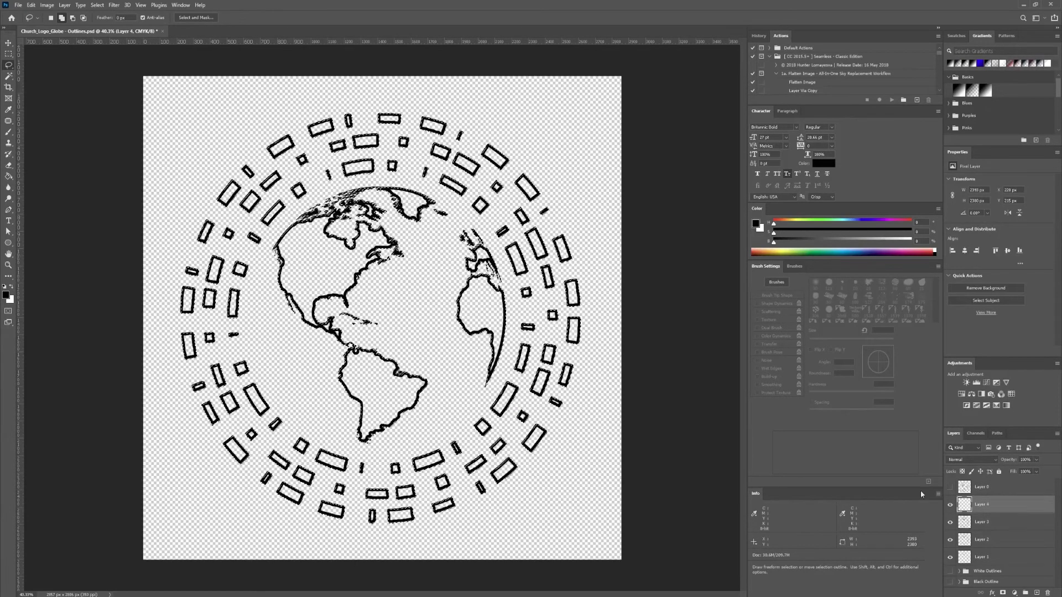
pyautogui.rightClick(370, 275)
pyautogui.click(421, 385)
pyautogui.write('2')
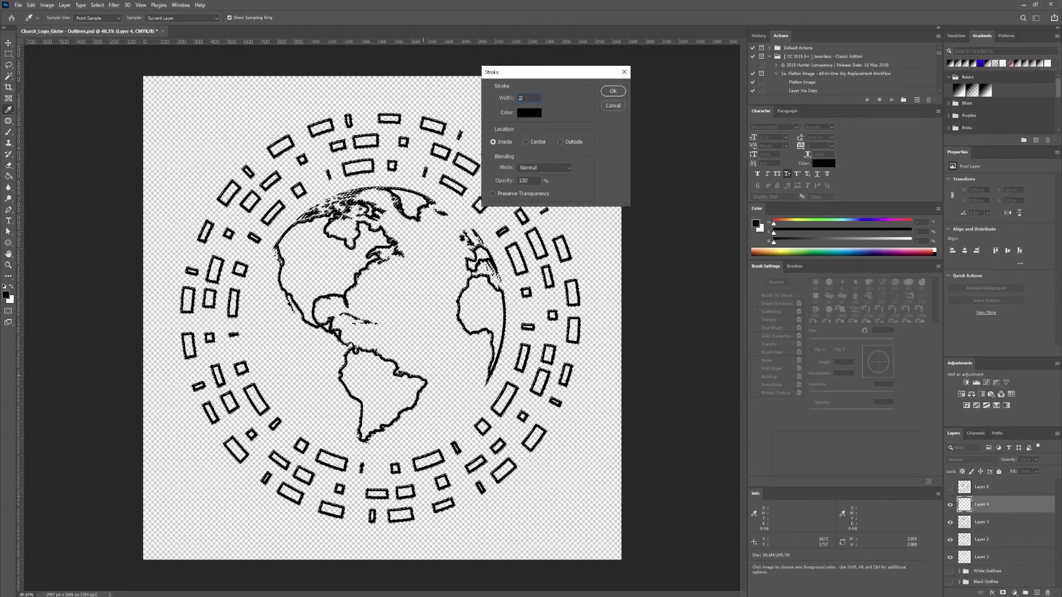
pyautogui.write('0')
pyautogui.click(613, 91)
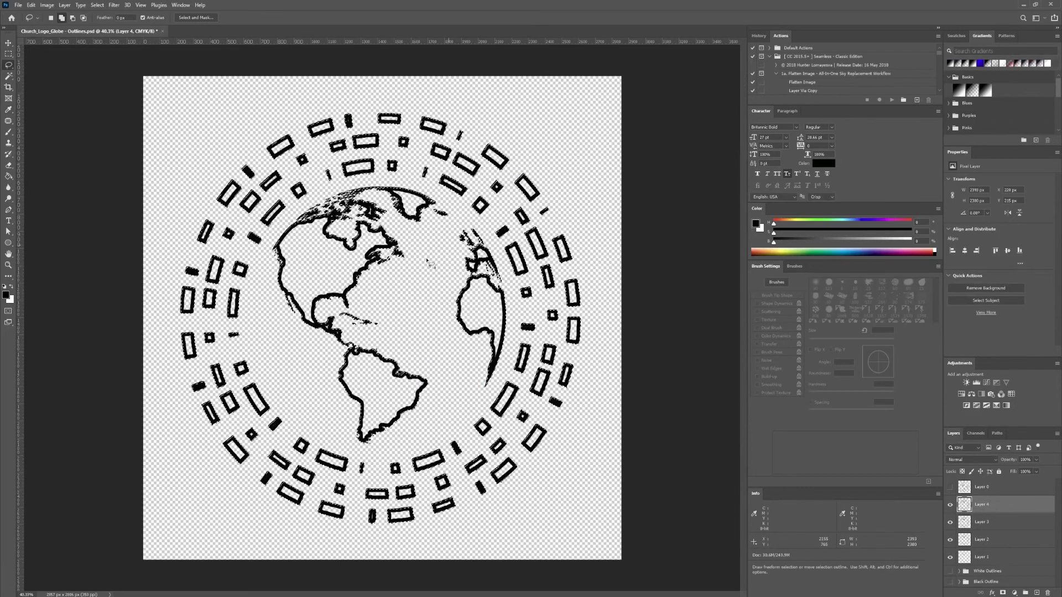